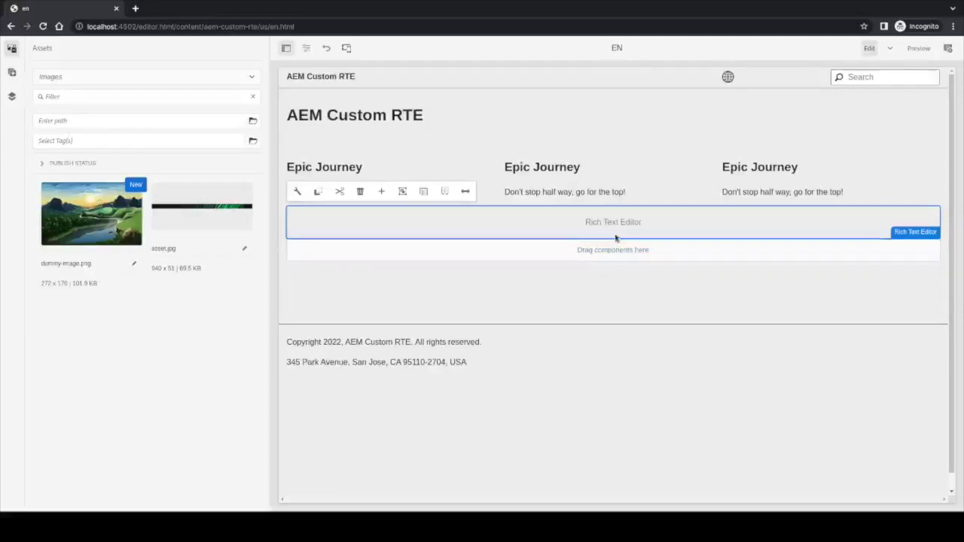
- Open the properties dialog of the Rich Text Editor component
{"action": "left_click", "coordinate": [297, 192]}
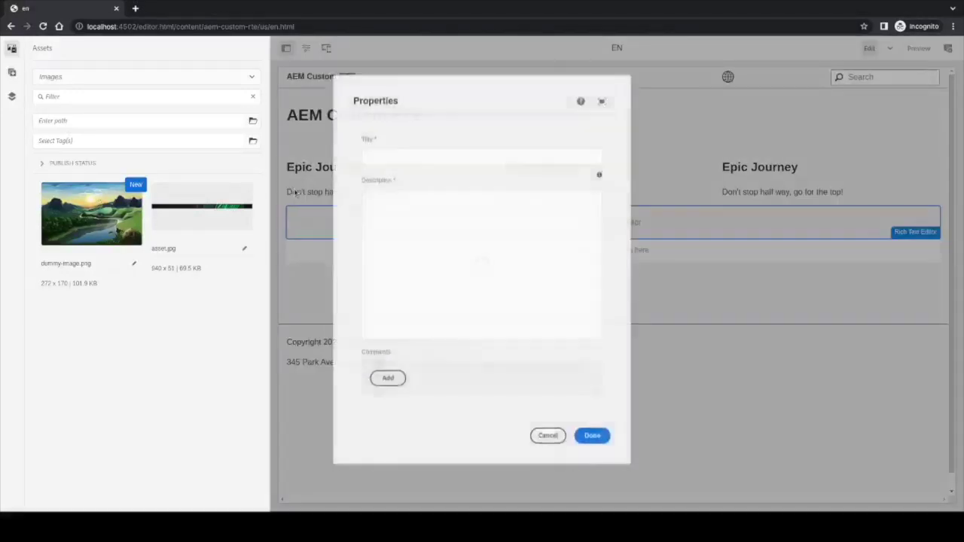
{"action": "left_click", "coordinate": [382, 204]}
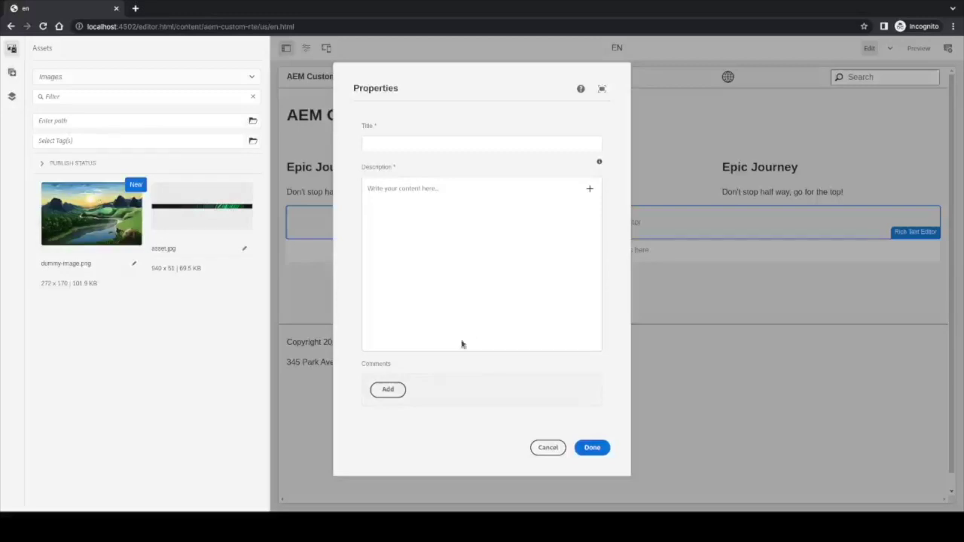
- Try adding a comment entry with its own rich text field to the Comments section
{"action": "left_click_drag", "start_coordinate": [374, 366], "coordinate": [395, 384]}
{"action": "left_click", "coordinate": [394, 387]}
{"action": "scroll", "coordinate": [437, 303], "scroll_direction": "down", "scroll_amount": 3}
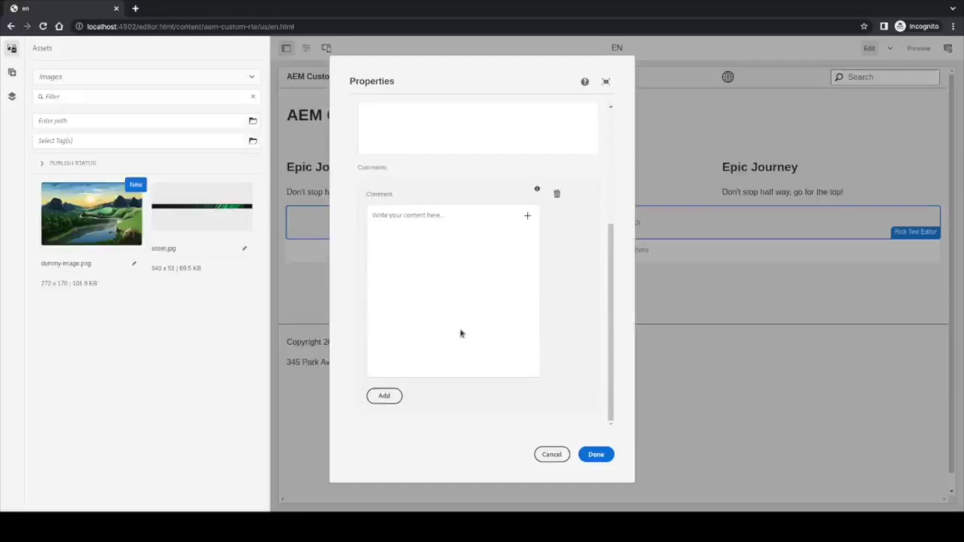
{"action": "scroll", "coordinate": [460, 330], "scroll_direction": "up", "scroll_amount": 3}
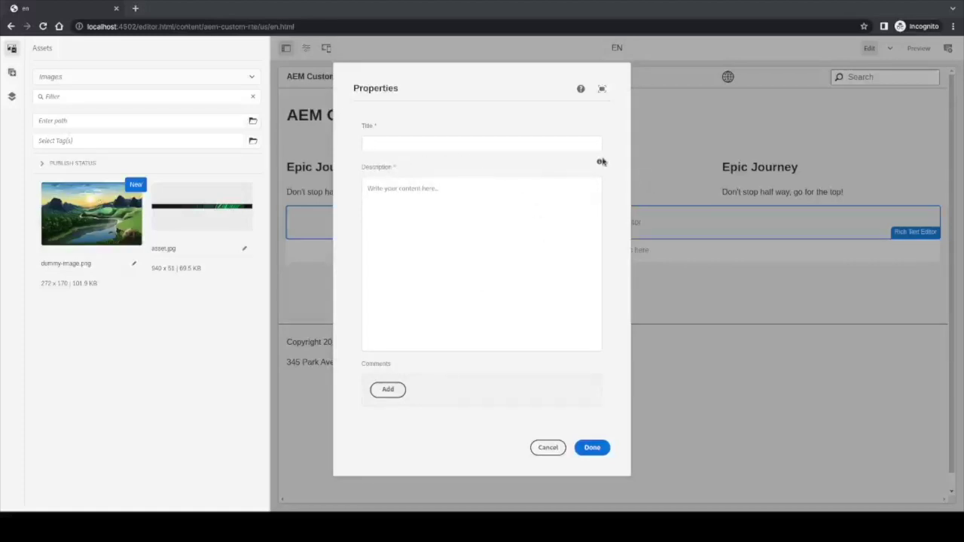
- Examine the block types available for the Description field by filtering them for head, ima and list
{"action": "mouse_move", "coordinate": [601, 162]}
{"action": "left_click", "coordinate": [457, 188]}
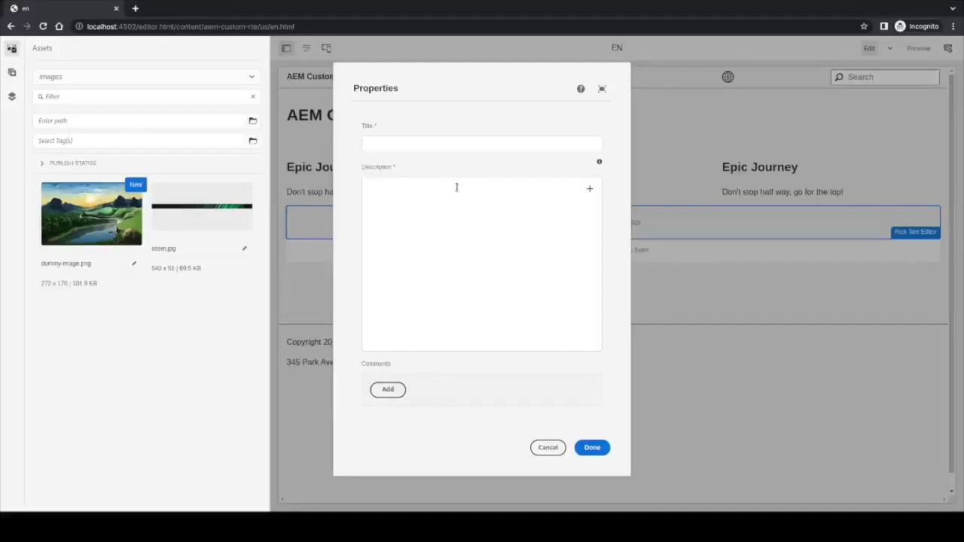
{"action": "left_click", "coordinate": [590, 190]}
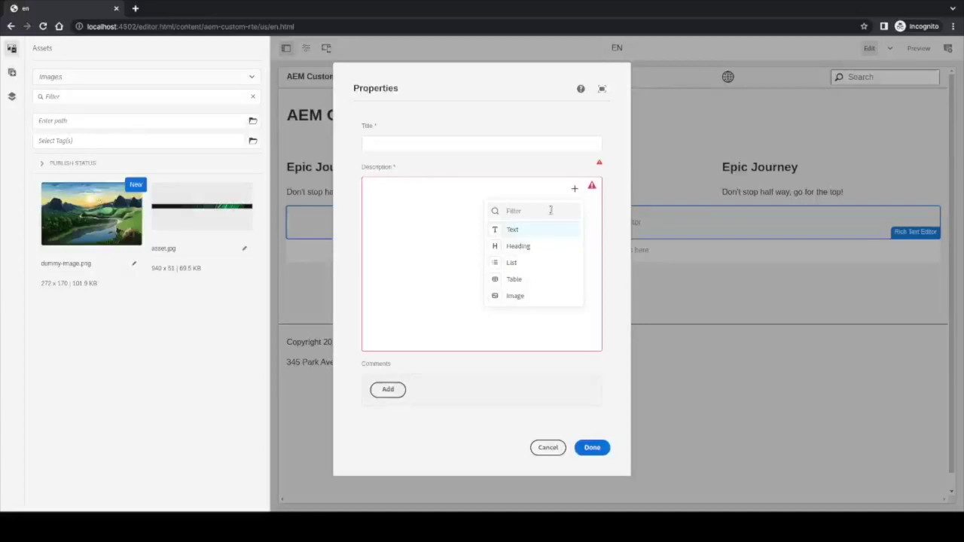
{"action": "type", "text": "head"}
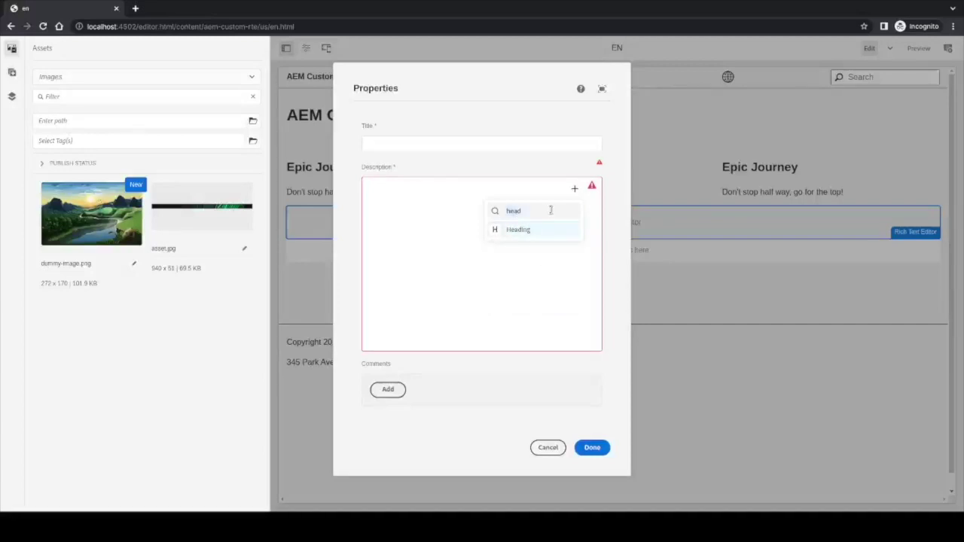
{"action": "type", "text": "ima"}
{"action": "key", "text": "BackSpace"}
{"action": "key", "text": "BackSpace"}
{"action": "key", "text": "BackSpace"}
{"action": "type", "text": "list"}
{"action": "key", "text": "BackSpace"}
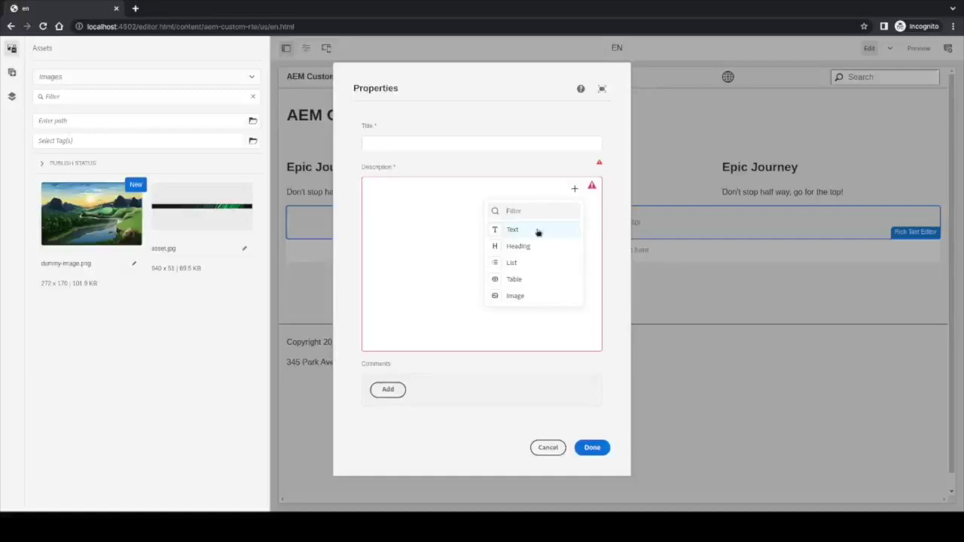
- Insert a Text block in the Description field reading "lorem ipsum dolor sit amet"
{"action": "left_click", "coordinate": [539, 233]}
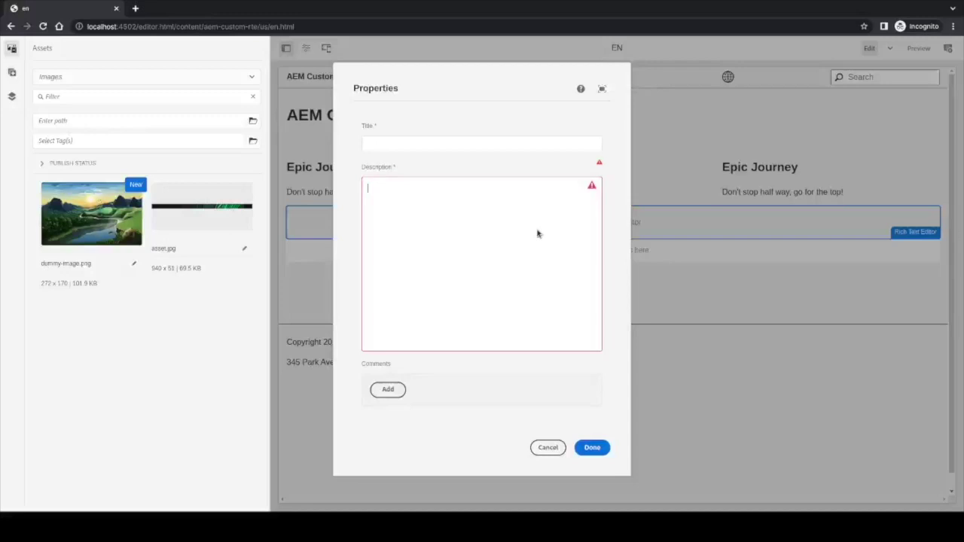
{"action": "type", "text": "lorem ipsum dolor sit amet"}
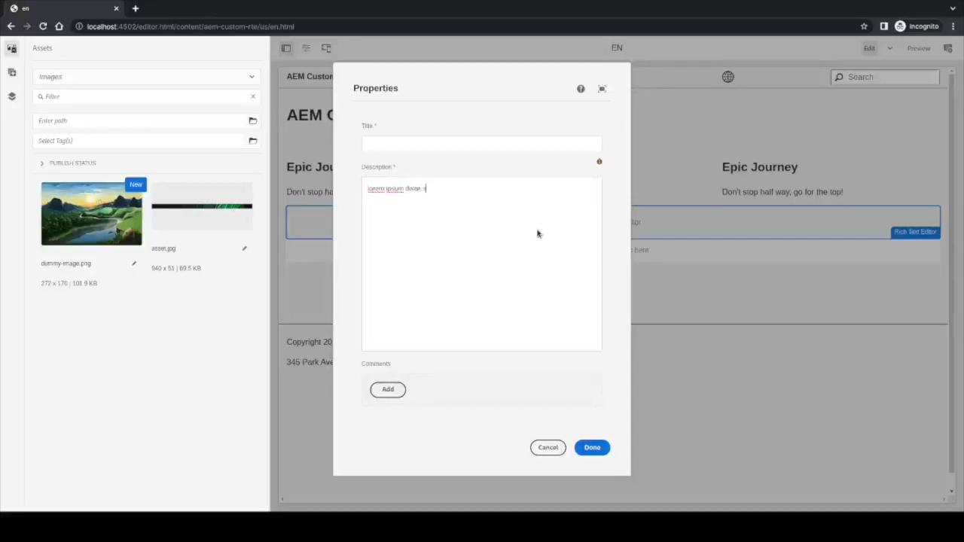
- Insert a Heading block below the lorem ipsum text, reading "Heading"
{"action": "mouse_move", "coordinate": [392, 189]}
{"action": "left_click", "coordinate": [577, 189]}
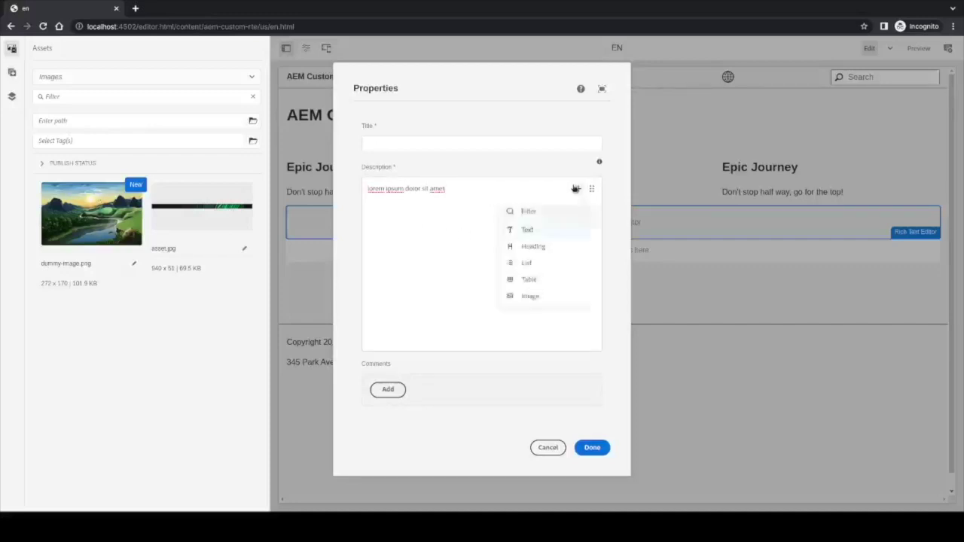
{"action": "left_click", "coordinate": [555, 246]}
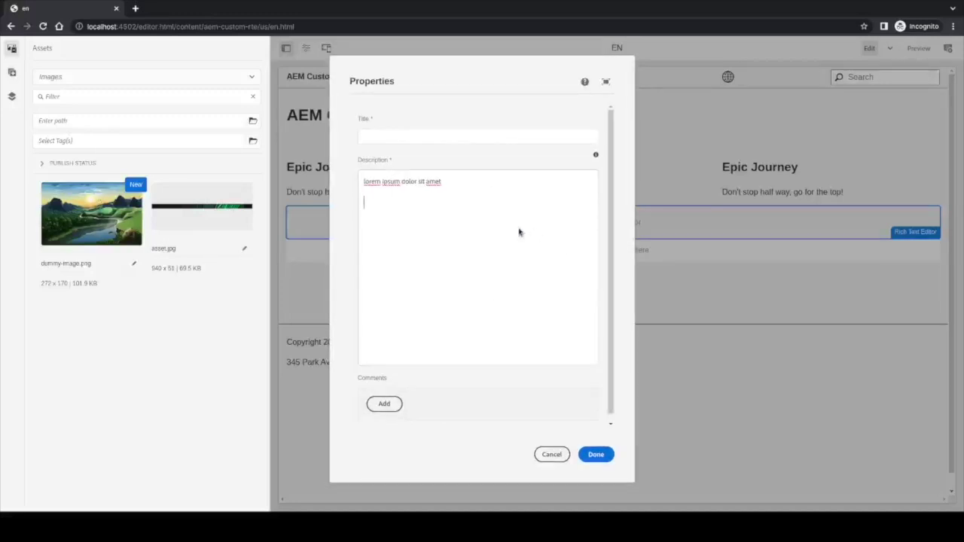
{"action": "type", "text": "Heading"}
- Try the levels H4, H5 and H6 on the heading block
{"action": "mouse_move", "coordinate": [448, 204]}
{"action": "left_click", "coordinate": [590, 203]}
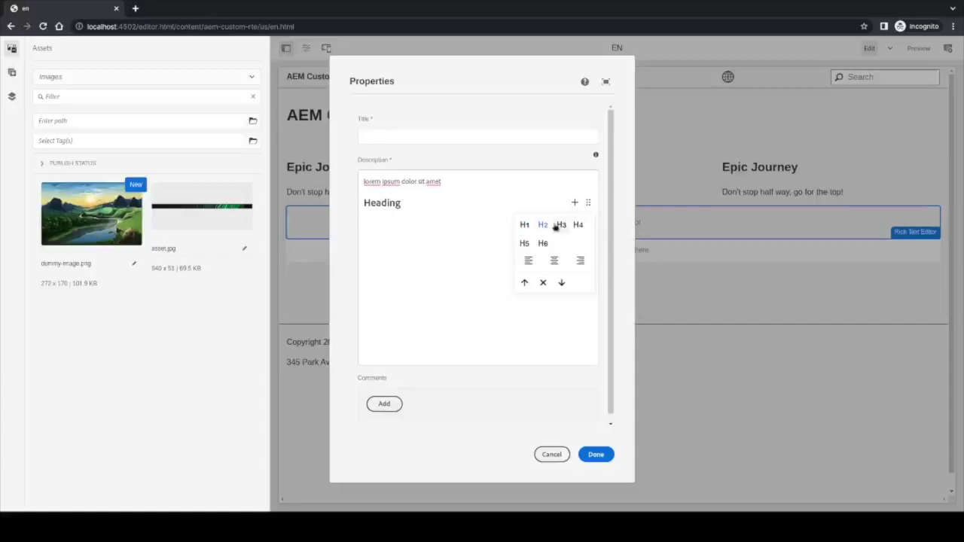
{"action": "left_click", "coordinate": [577, 225]}
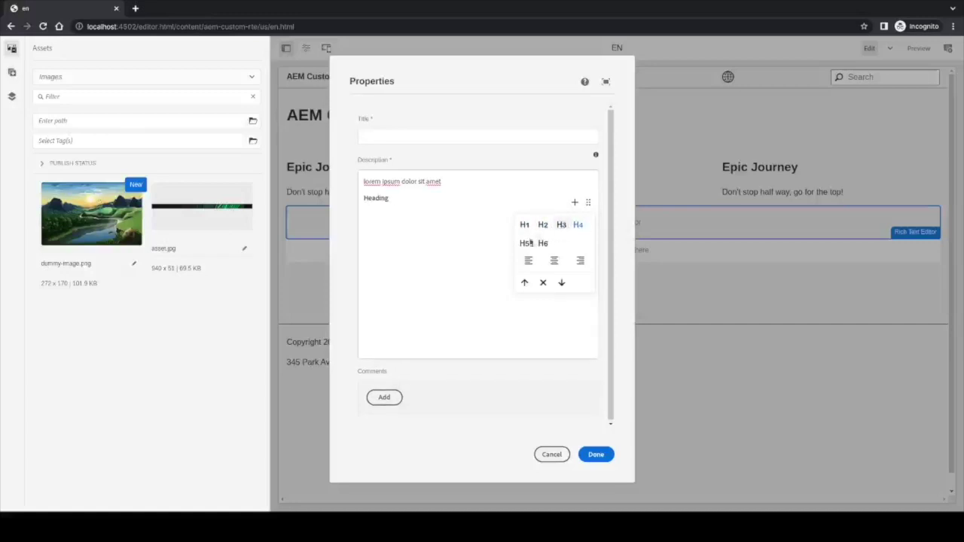
{"action": "left_click", "coordinate": [525, 243]}
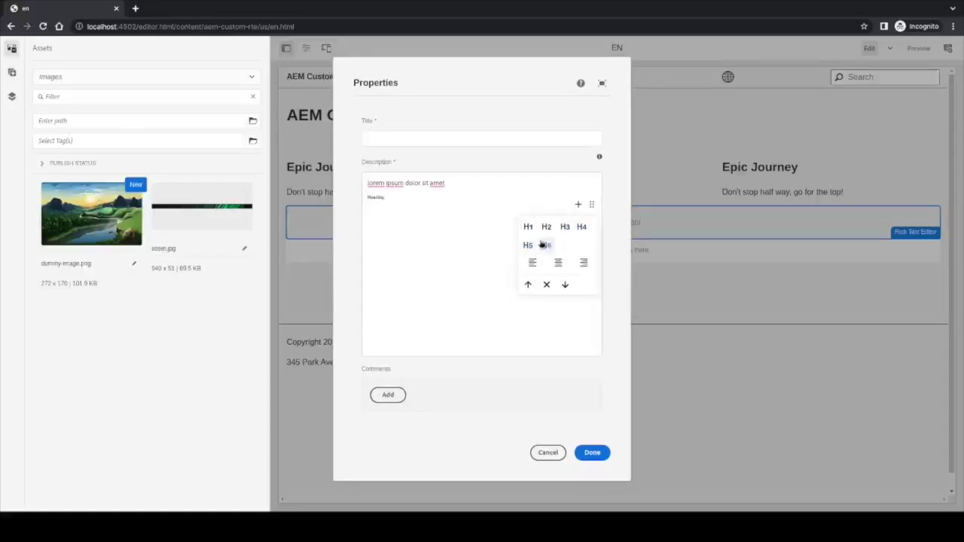
{"action": "left_click", "coordinate": [543, 245]}
- Try centre and right alignment on the heading, and return it to left alignment
{"action": "left_click", "coordinate": [554, 263]}
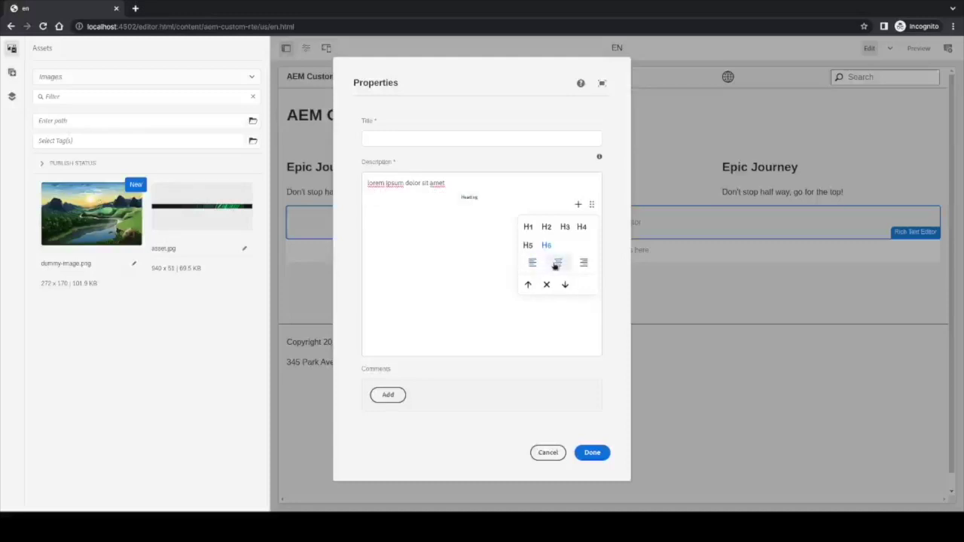
{"action": "left_click", "coordinate": [584, 265]}
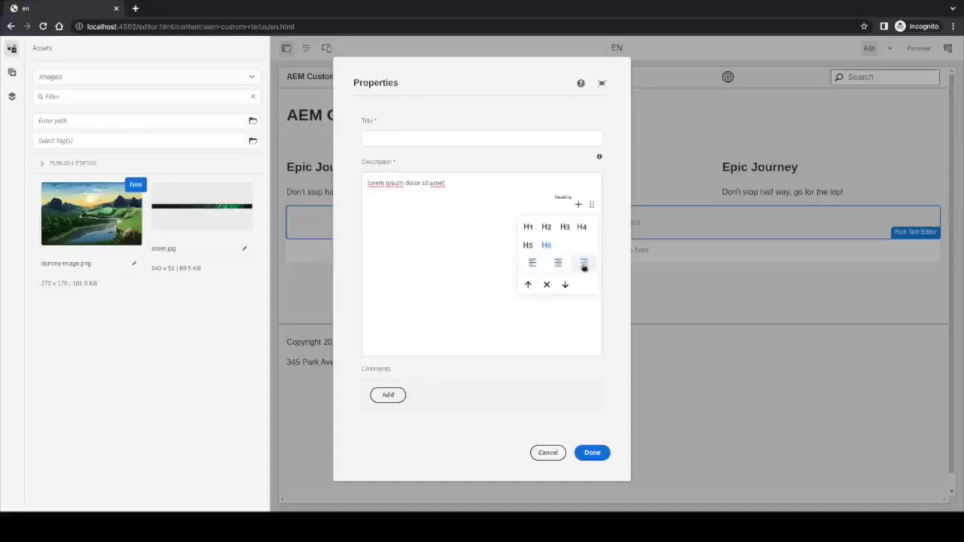
{"action": "left_click", "coordinate": [534, 263]}
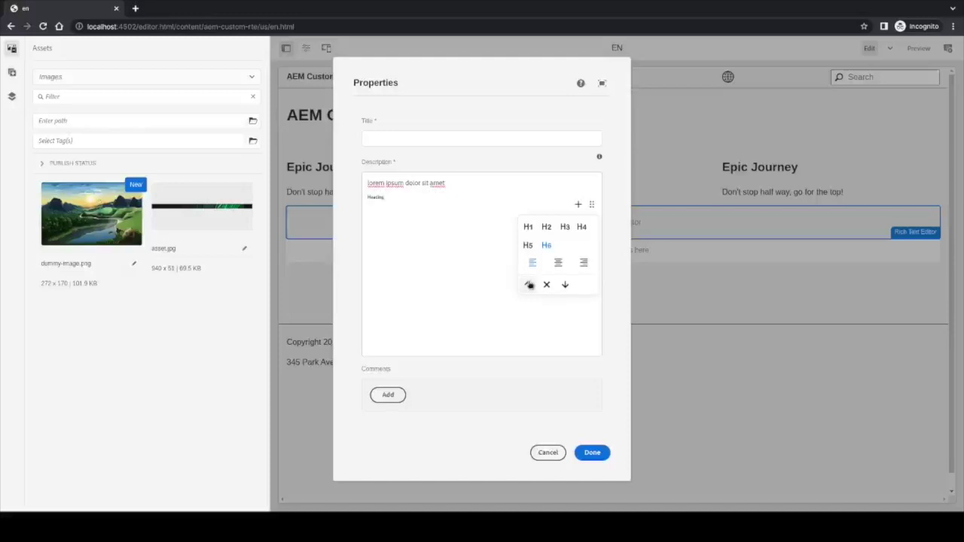
- Move the heading block up and delete it from the Description field
{"action": "left_click", "coordinate": [529, 285]}
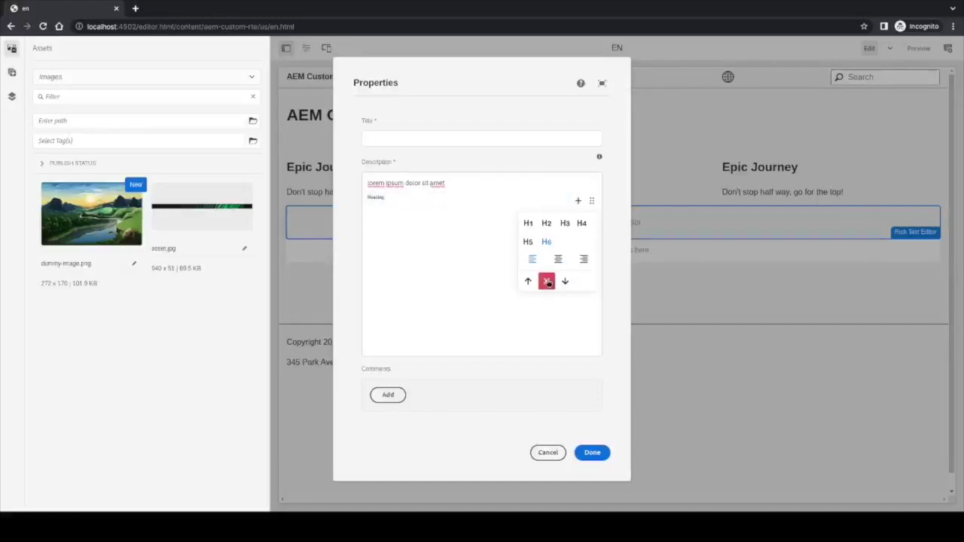
{"action": "left_click", "coordinate": [547, 281]}
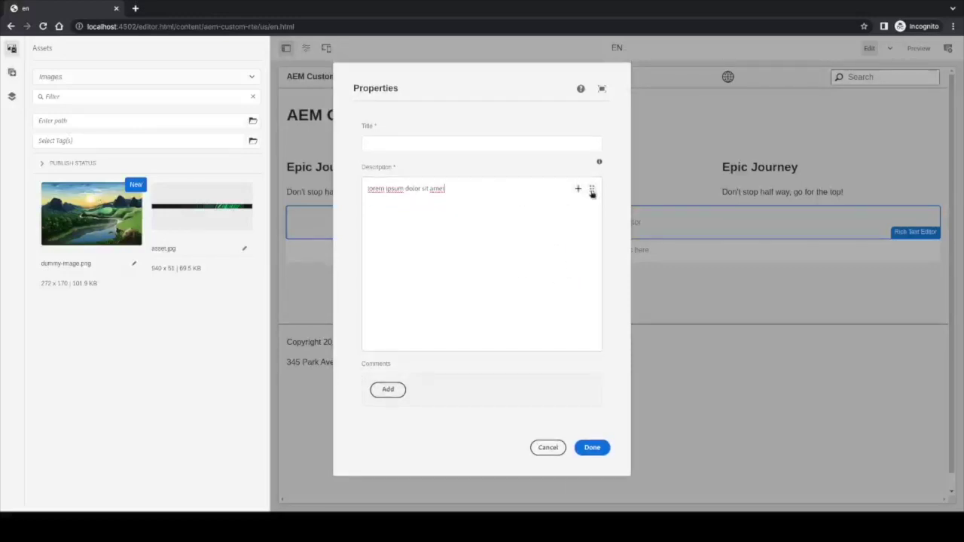
- Try the available styles on the lorem ipsum text block and clear the selected style
{"action": "left_click", "coordinate": [592, 192]}
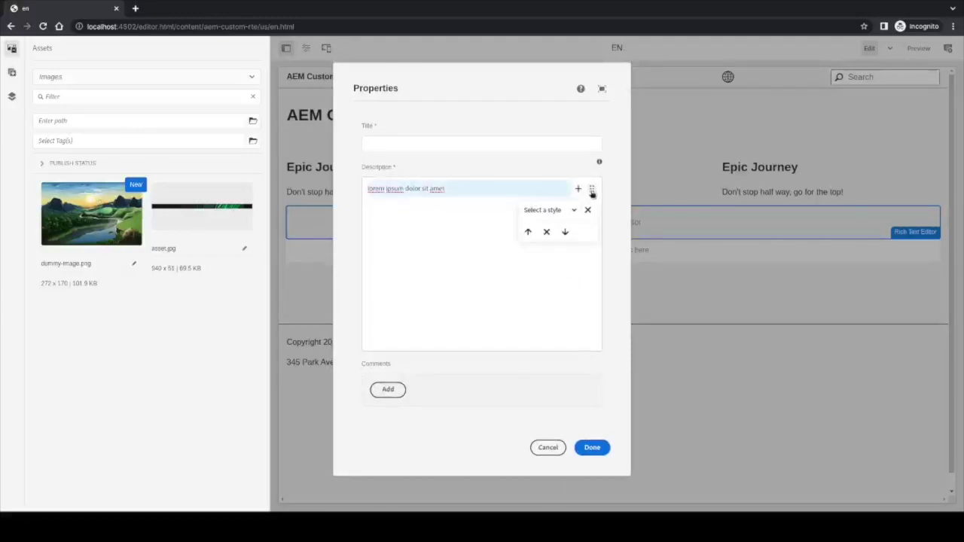
{"action": "left_click", "coordinate": [559, 227]}
{"action": "left_click", "coordinate": [559, 218]}
{"action": "left_click", "coordinate": [556, 237]}
{"action": "left_click", "coordinate": [559, 241]}
{"action": "left_click", "coordinate": [587, 211]}
- Add a new block below the lorem ipsum text and make it a Heading reading "Heading"
{"action": "left_click", "coordinate": [478, 208]}
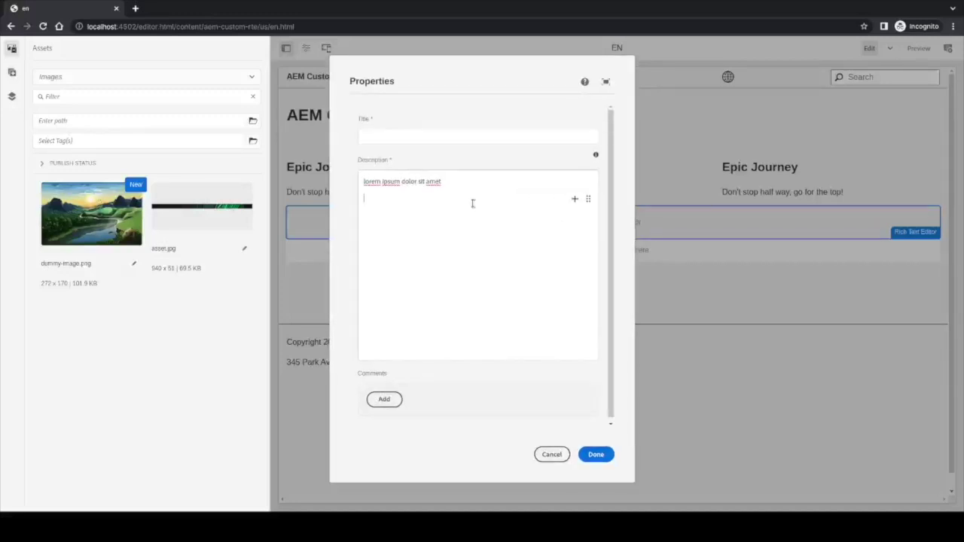
{"action": "left_click", "coordinate": [575, 198]}
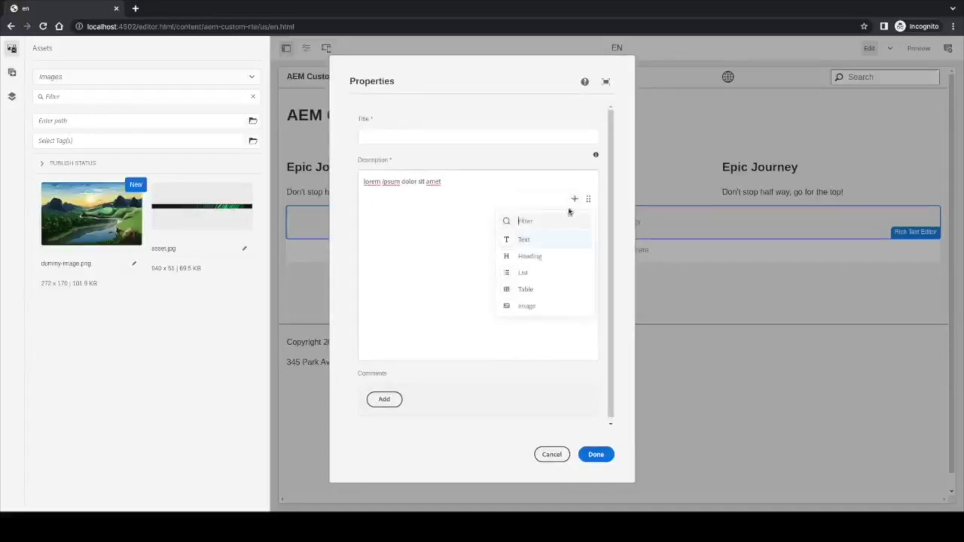
{"action": "left_click", "coordinate": [551, 255]}
{"action": "type", "text": "Headinfg"}
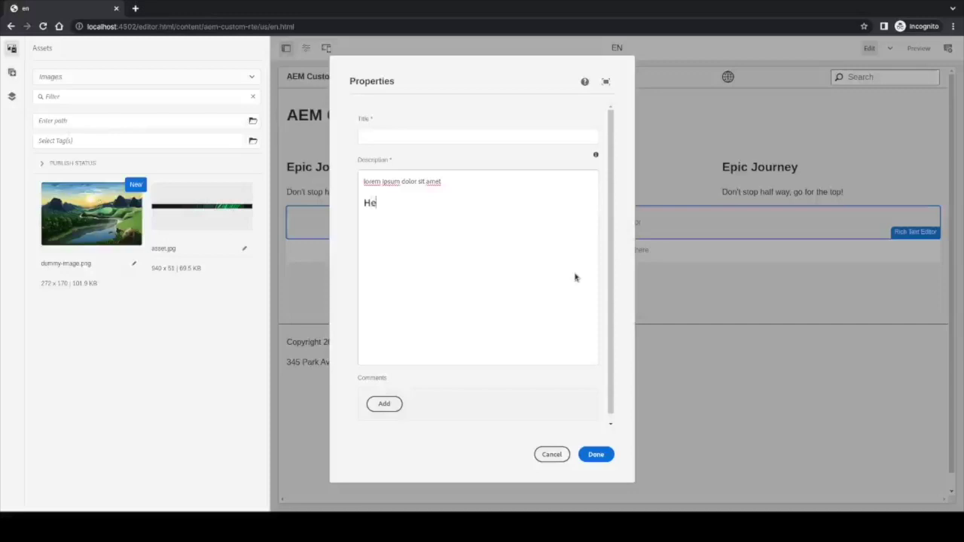
{"action": "key", "text": "BackSpace"}
{"action": "key", "text": "BackSpace"}
{"action": "type", "text": "g"}
- Insert a List block below the heading with four entries, each reading "item"
{"action": "key", "text": "Return"}
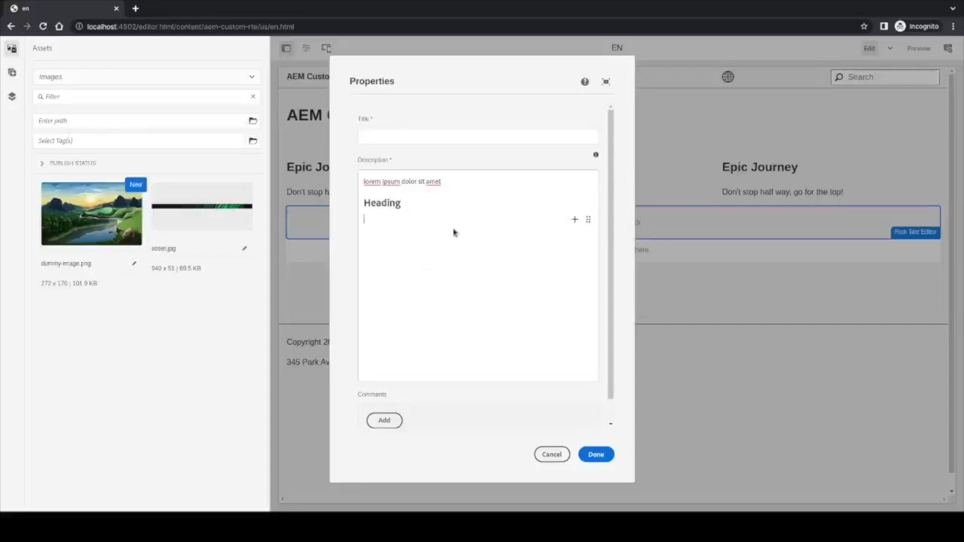
{"action": "left_click", "coordinate": [575, 219]}
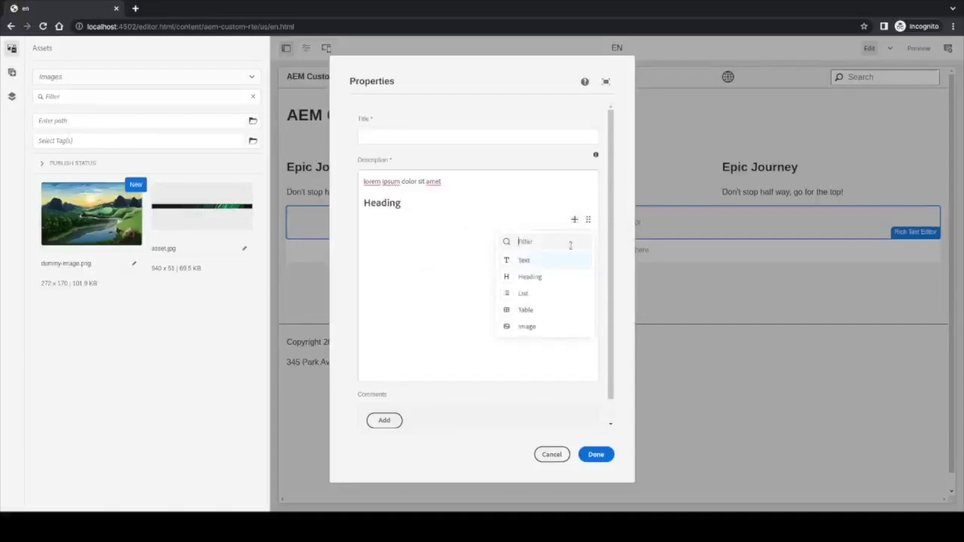
{"action": "left_click", "coordinate": [556, 295]}
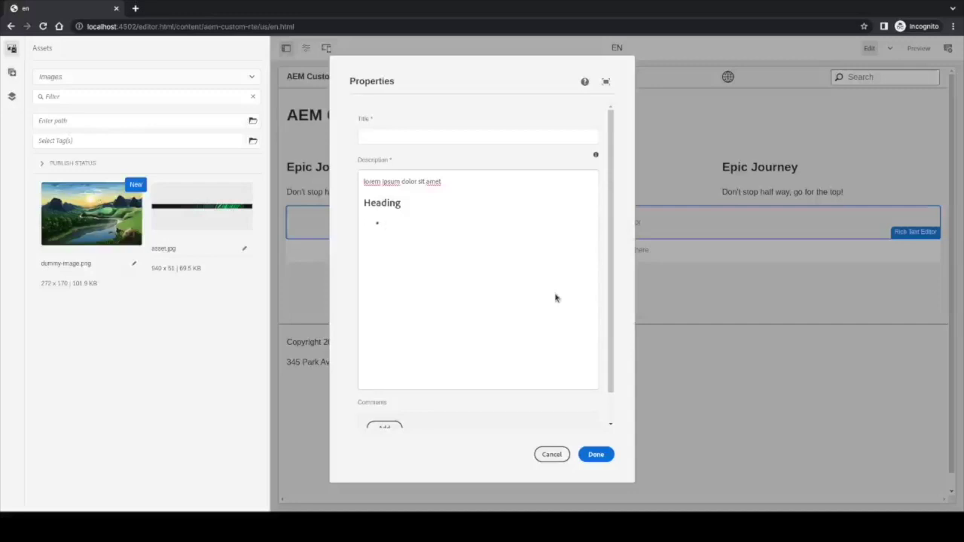
{"action": "type", "text": "item"}
{"action": "key", "text": "Return"}
{"action": "type", "text": "Item"}
{"action": "key", "text": "Return"}
{"action": "type", "text": "Item"}
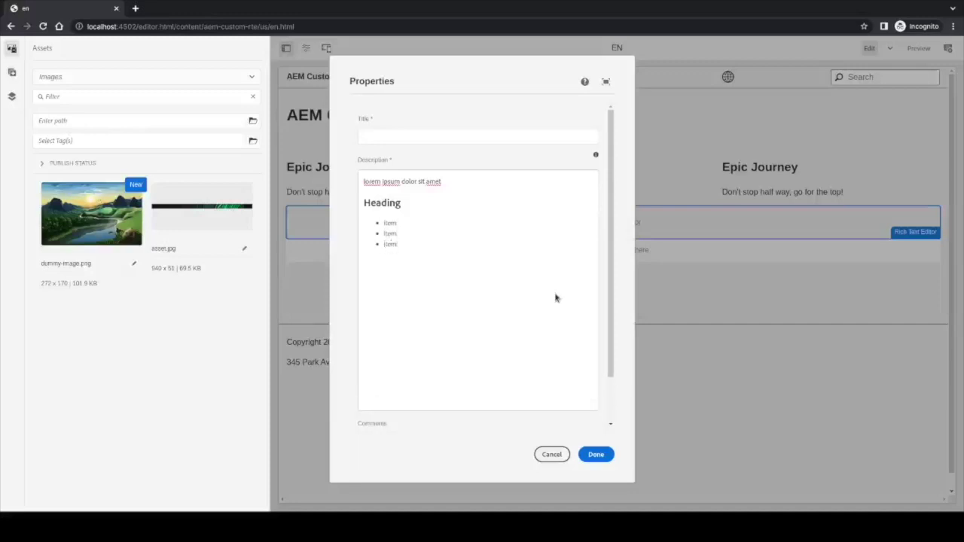
{"action": "key", "text": "Return"}
{"action": "type", "text": "Item"}
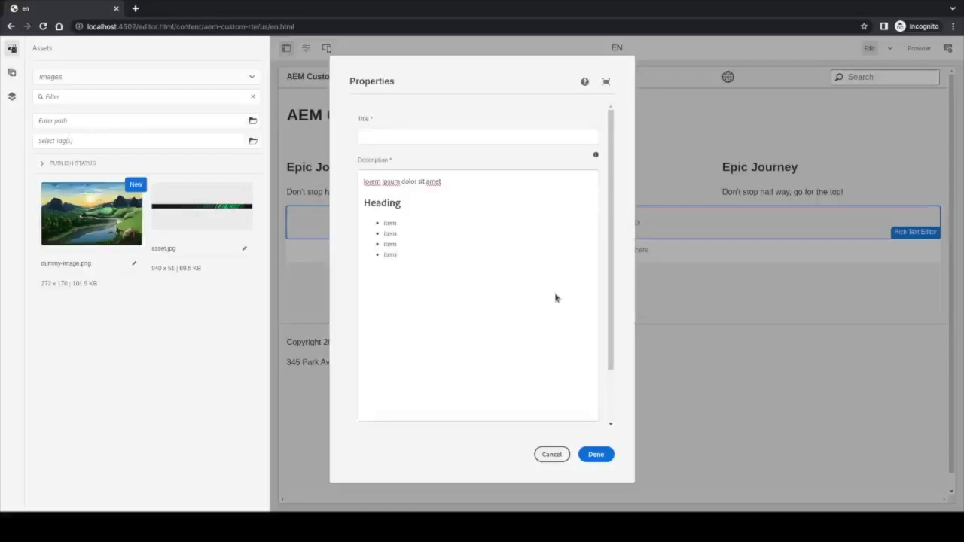
- Indent the second list item by one level and the third by two levels
{"action": "key", "text": "Tab"}
{"action": "key", "text": "Tab"}
{"action": "key", "text": "Tab"}
{"action": "key", "text": "shift+Tab"}
{"action": "key", "text": "shift+Tab"}
{"action": "key", "text": "Tab"}
{"action": "key", "text": "Tab"}
- Turn the list into a numbered list and apply the Bullet roman style
{"action": "mouse_move", "coordinate": [505, 237]}
{"action": "left_click", "coordinate": [588, 227]}
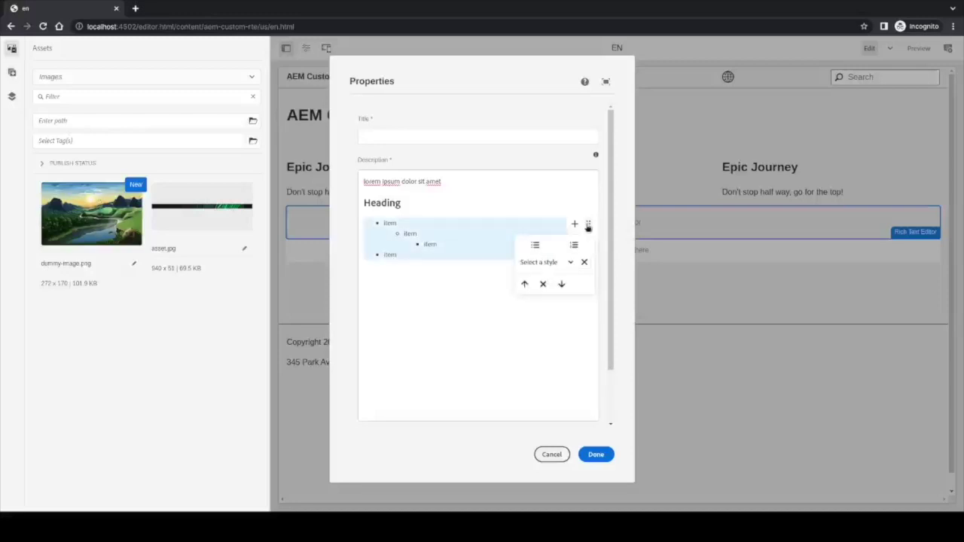
{"action": "left_click", "coordinate": [535, 248]}
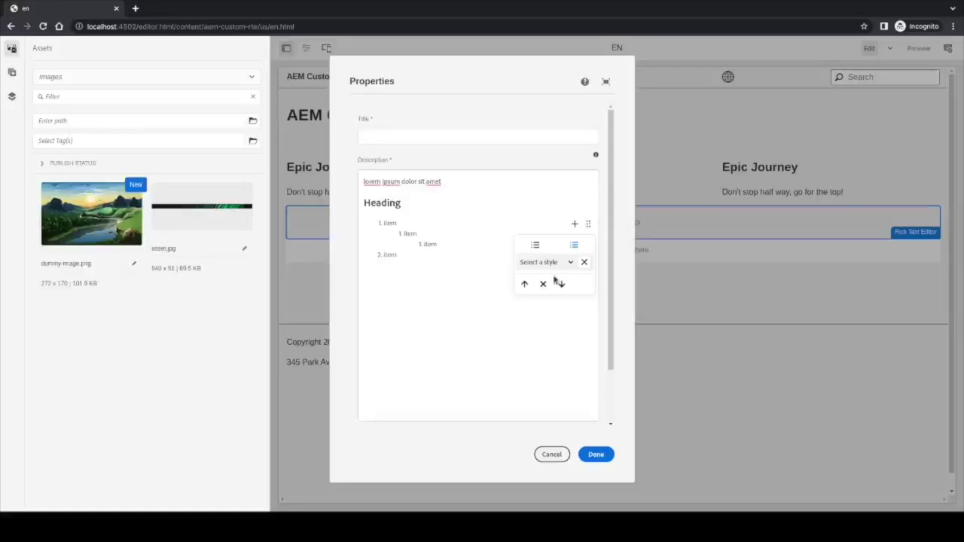
{"action": "left_click", "coordinate": [557, 262]}
{"action": "left_click", "coordinate": [560, 284]}
{"action": "key", "text": "Down"}
{"action": "key", "text": "Down"}
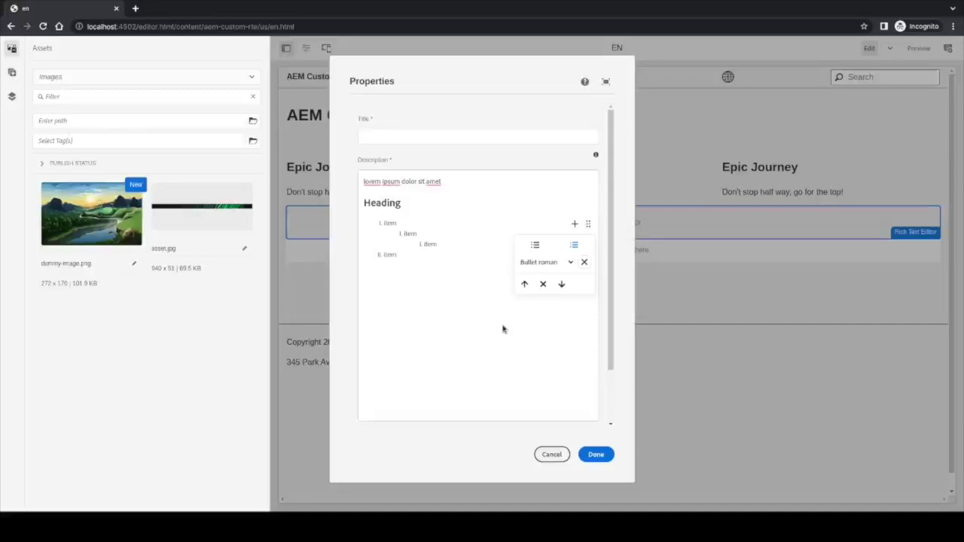
- Clear the list's roman style and turn it back into a bulleted list
{"action": "left_click", "coordinate": [584, 263]}
{"action": "left_click", "coordinate": [537, 246]}
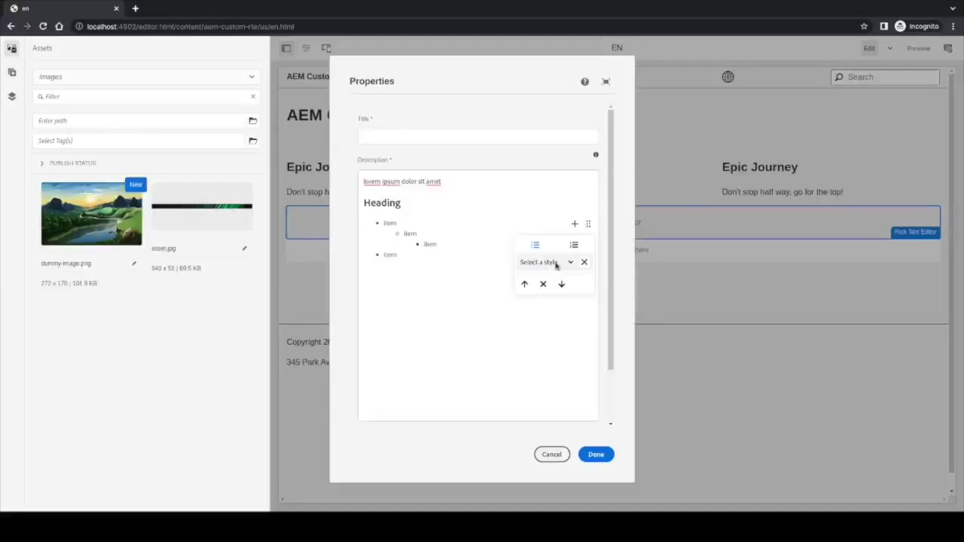
- Apply the Bullet square style to the bulleted list and start an empty block below it
{"action": "left_click", "coordinate": [559, 308]}
{"action": "left_click", "coordinate": [562, 265]}
{"action": "left_click", "coordinate": [564, 317]}
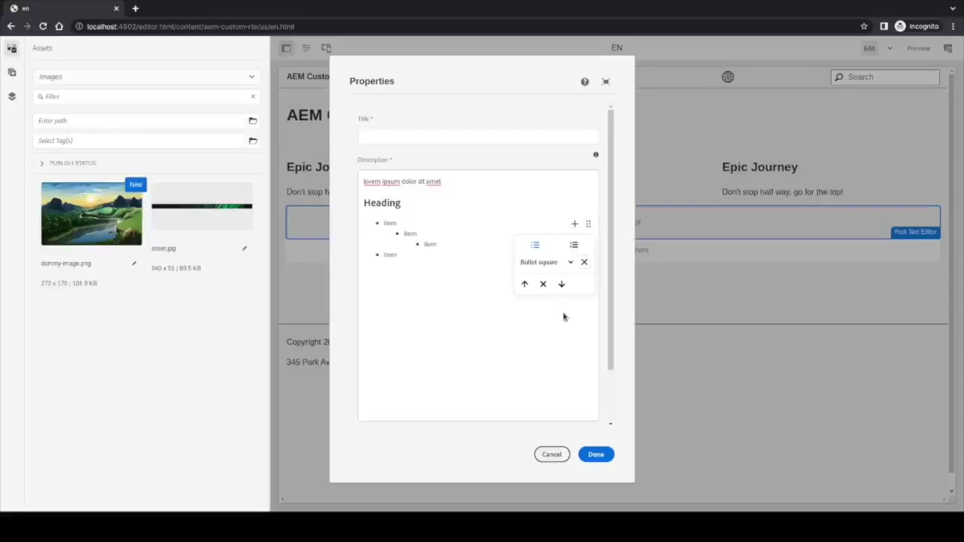
{"action": "left_click", "coordinate": [563, 318]}
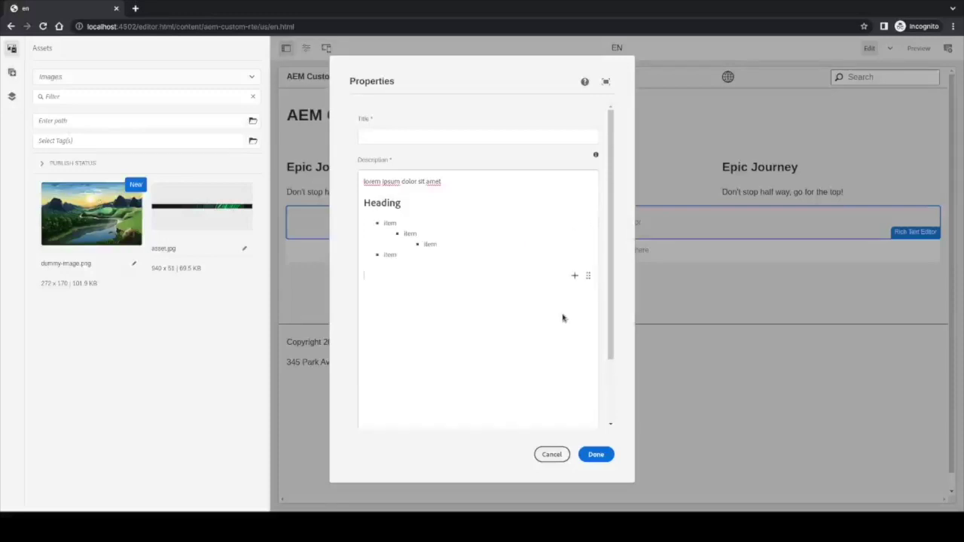
- Insert a table below the list, fill its headers with "heading" and its cells with "cell", and add a third column and a third row
{"action": "left_click", "coordinate": [575, 276]}
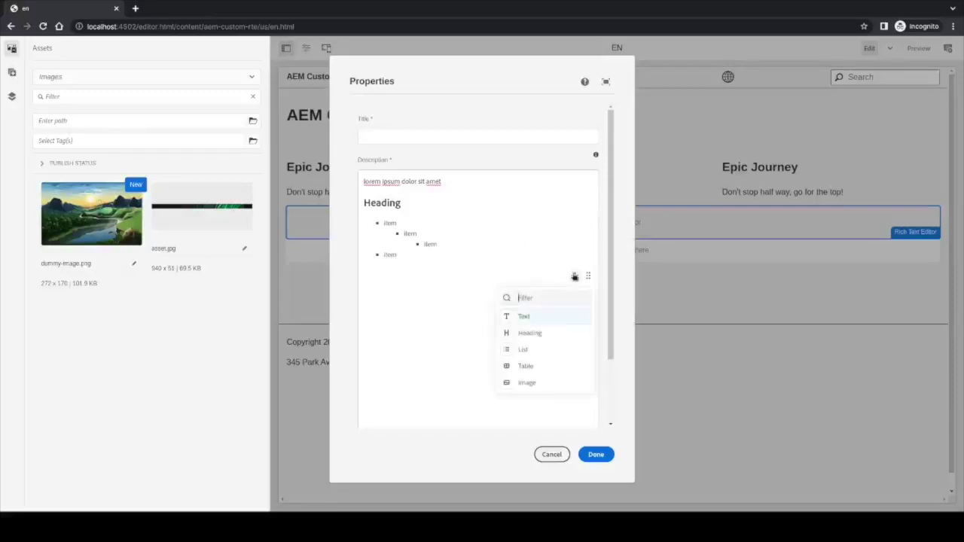
{"action": "left_click", "coordinate": [556, 367]}
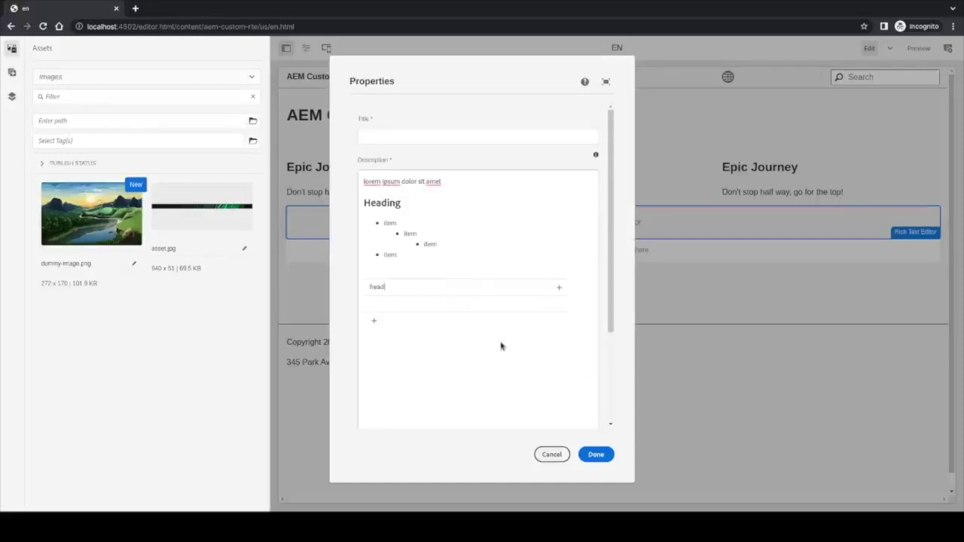
{"action": "type", "text": "heading"}
{"action": "left_click", "coordinate": [560, 287]}
{"action": "left_click", "coordinate": [376, 322]}
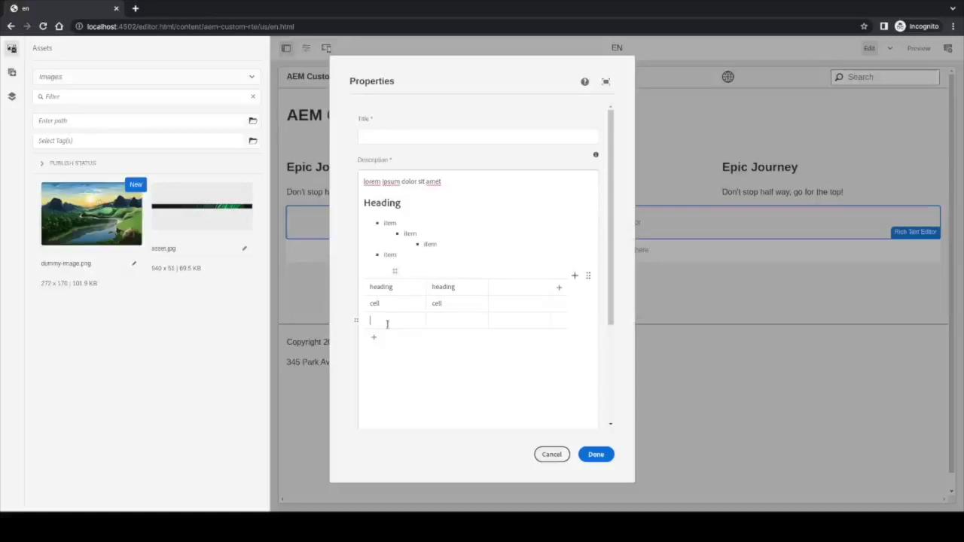
- Fill the table's last row with "cell" and enter "heading" as the third column's header
{"action": "type", "text": "cell"}
{"action": "left_click", "coordinate": [501, 285]}
{"action": "type", "text": "heading"}
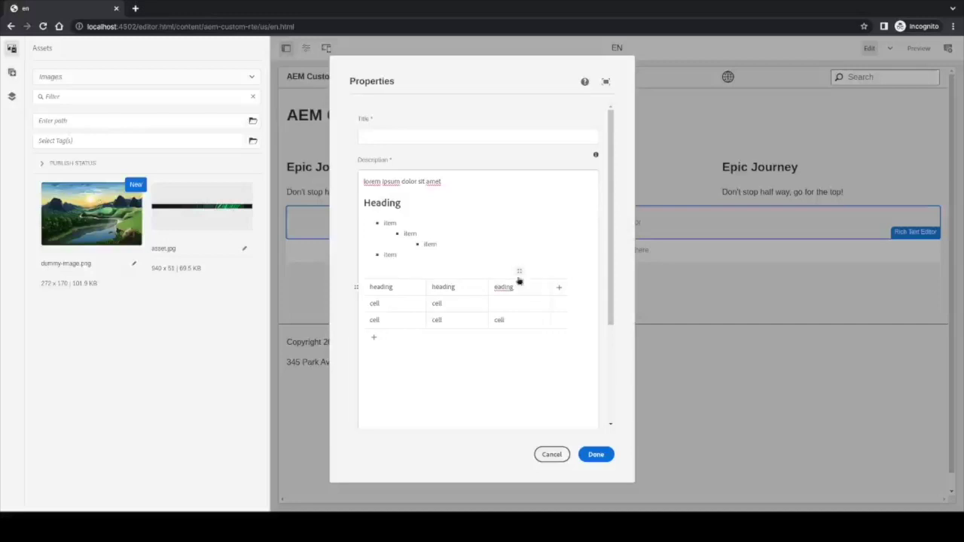
- Show the options for the table's third column and for its last row
{"action": "left_click", "coordinate": [519, 271]}
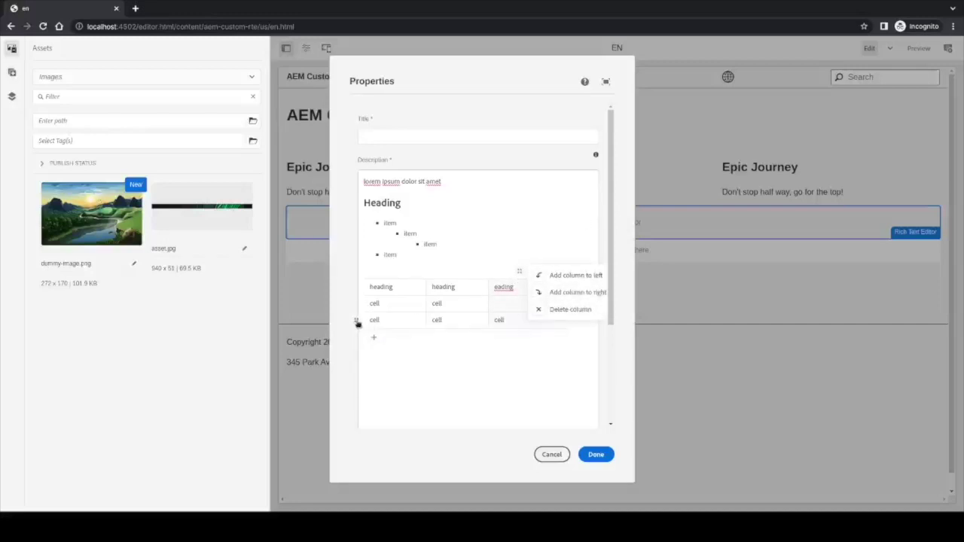
{"action": "left_click", "coordinate": [357, 322]}
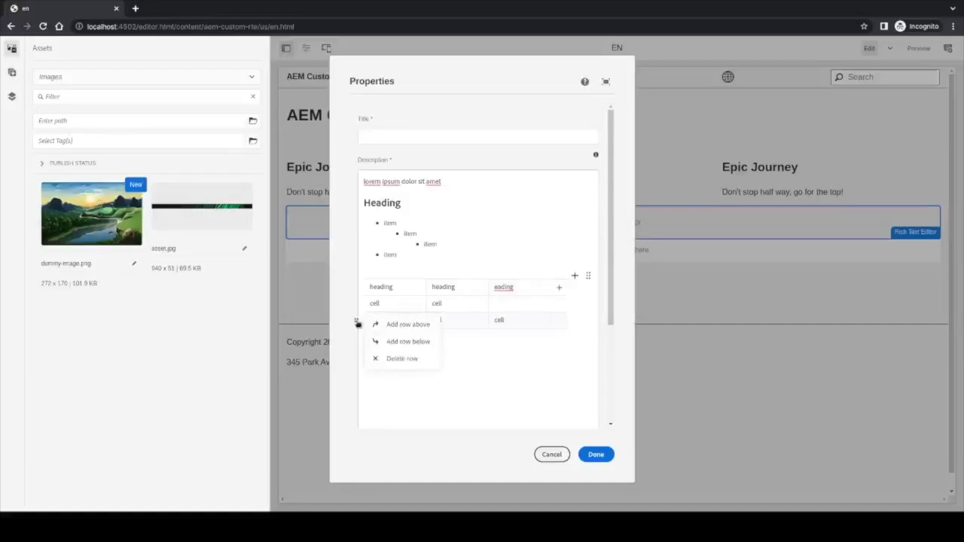
- Turn on the table's heading row and correct the third column's header to "heading"
{"action": "left_click", "coordinate": [588, 277]}
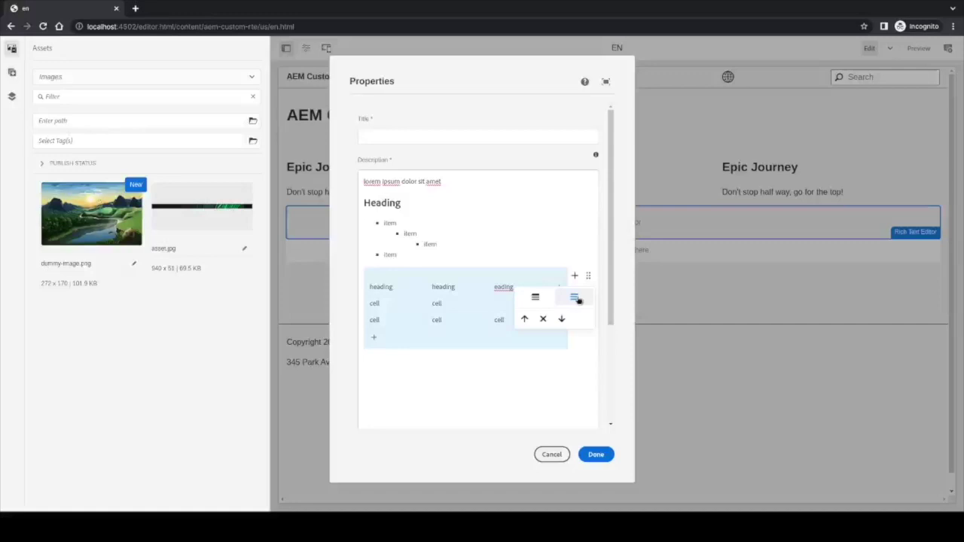
{"action": "left_click", "coordinate": [537, 298]}
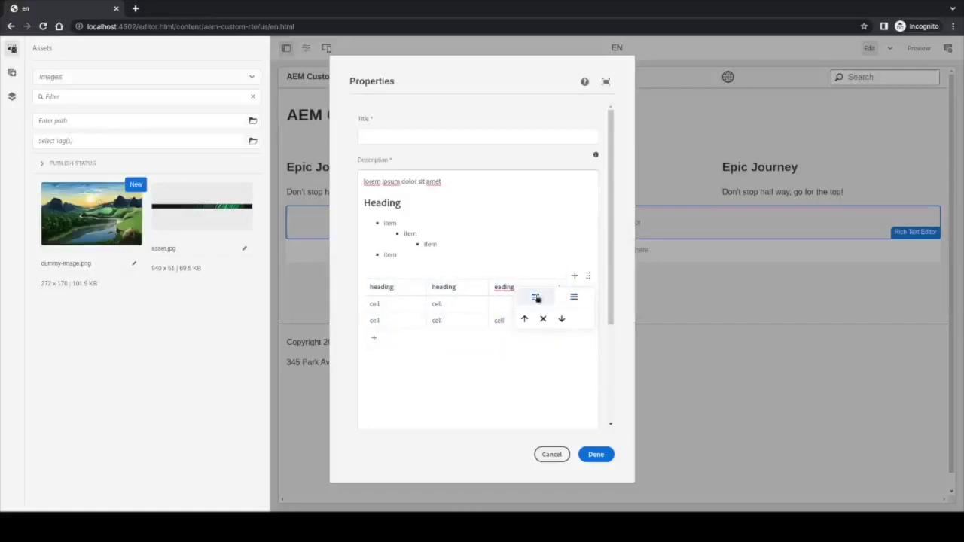
{"action": "left_click", "coordinate": [574, 299]}
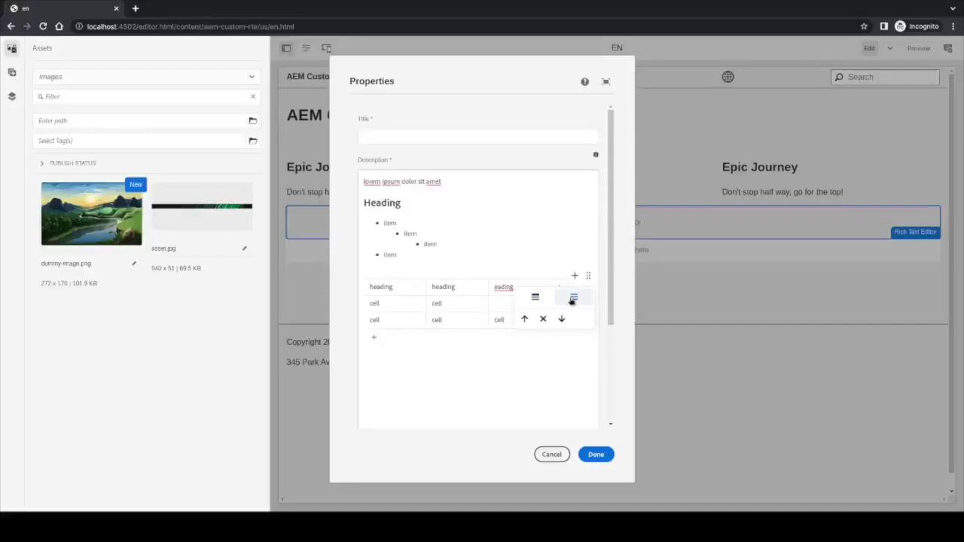
{"action": "left_click", "coordinate": [536, 298]}
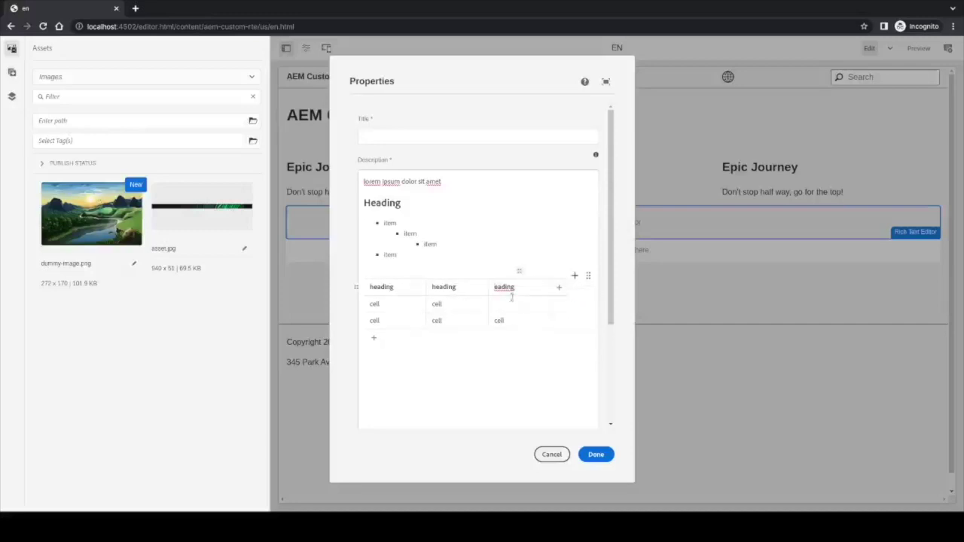
{"action": "type", "text": "h"}
- Insert an image block below the table and choose asset.jpg for it from the asset picker
{"action": "left_click", "coordinate": [489, 382]}
{"action": "left_click", "coordinate": [575, 357]}
{"action": "scroll", "coordinate": [458, 354], "scroll_direction": "down", "scroll_amount": 3}
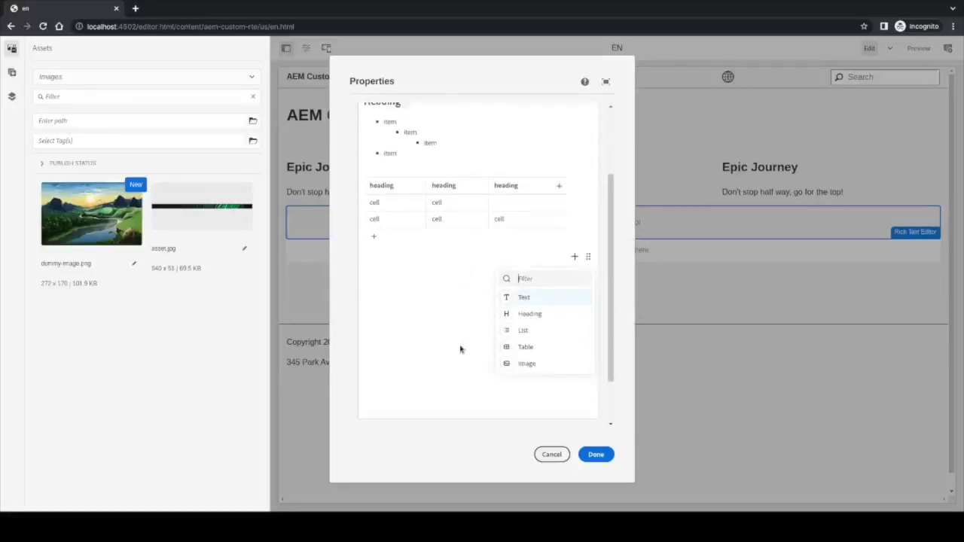
{"action": "left_click", "coordinate": [531, 360]}
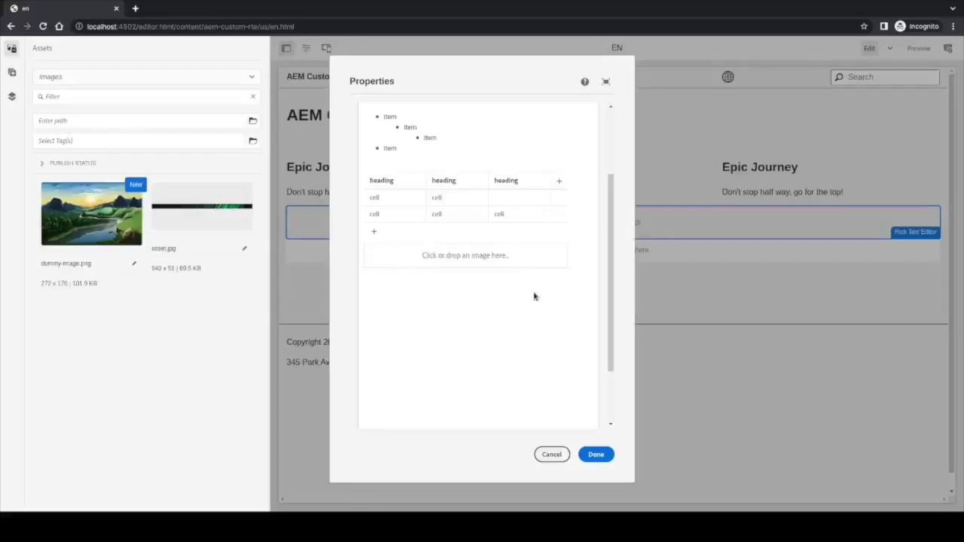
{"action": "mouse_move", "coordinate": [452, 258]}
{"action": "left_click", "coordinate": [451, 257]}
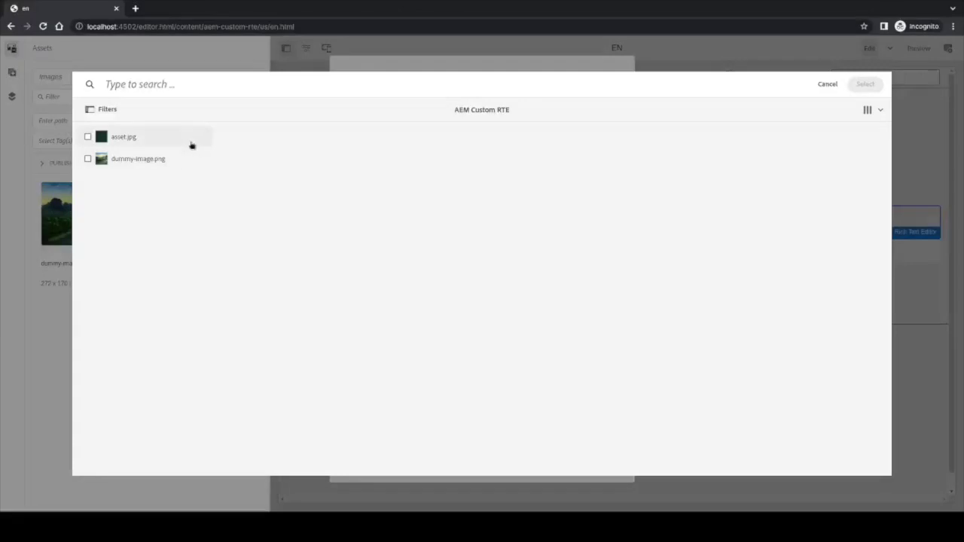
{"action": "left_click", "coordinate": [87, 138]}
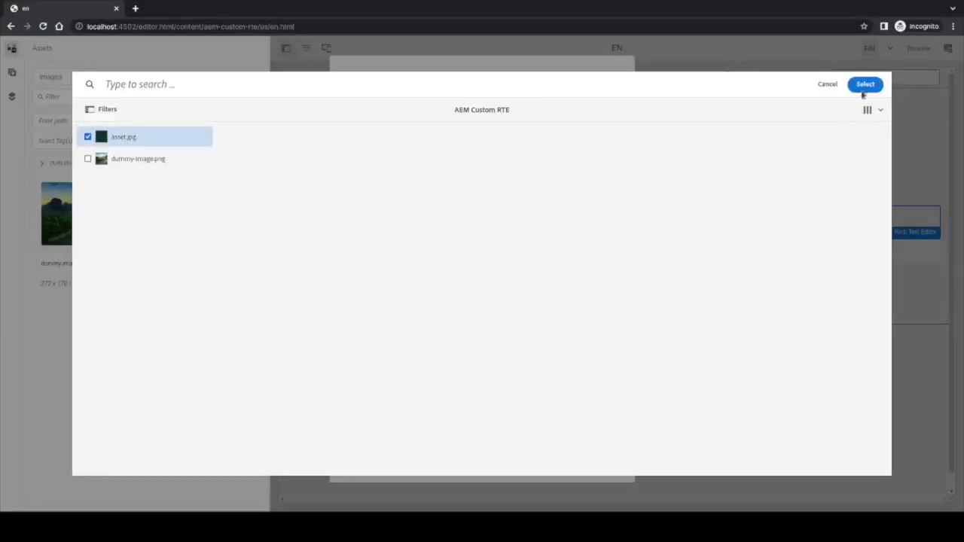
{"action": "left_click", "coordinate": [865, 84]}
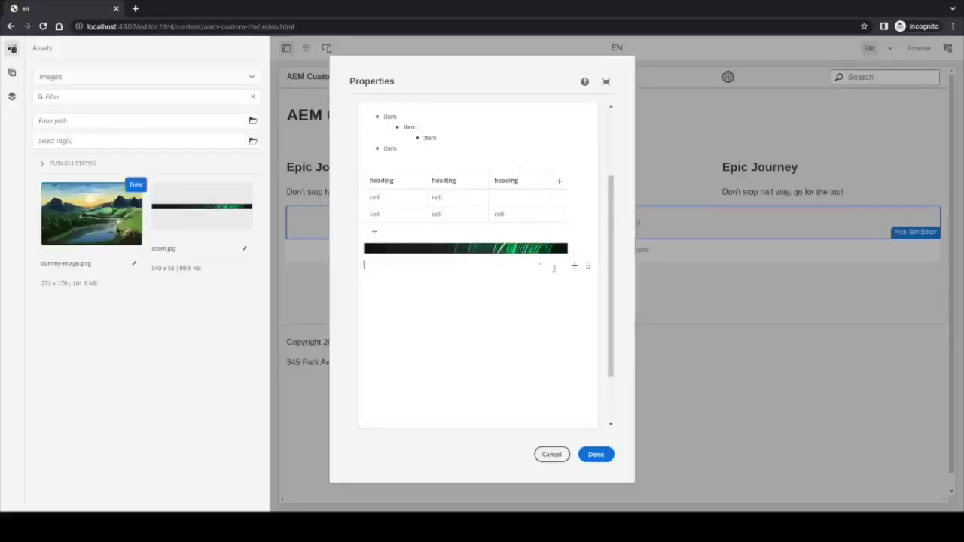
- Add a second image block below the first and fill it with dummy-image.png from the page's image assets
{"action": "left_click", "coordinate": [575, 268]}
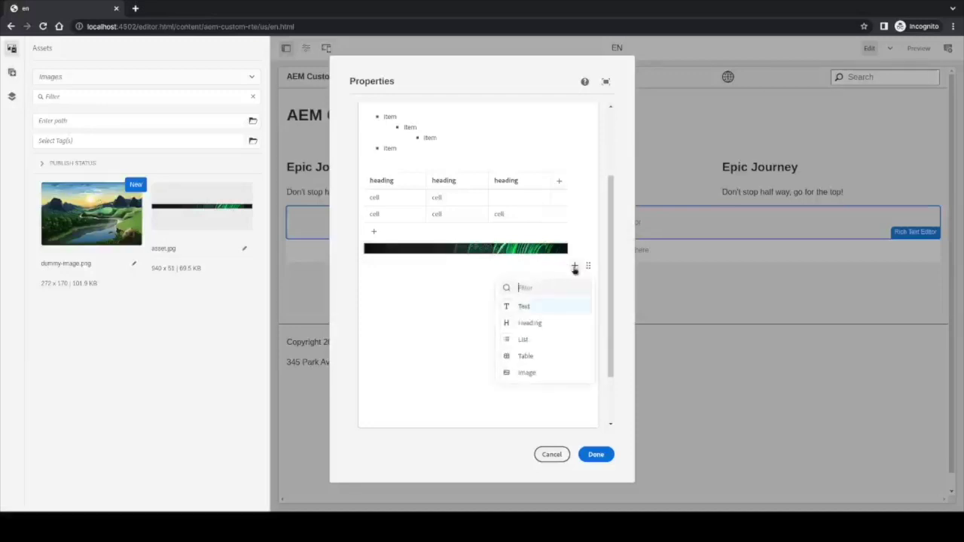
{"action": "left_click", "coordinate": [536, 374]}
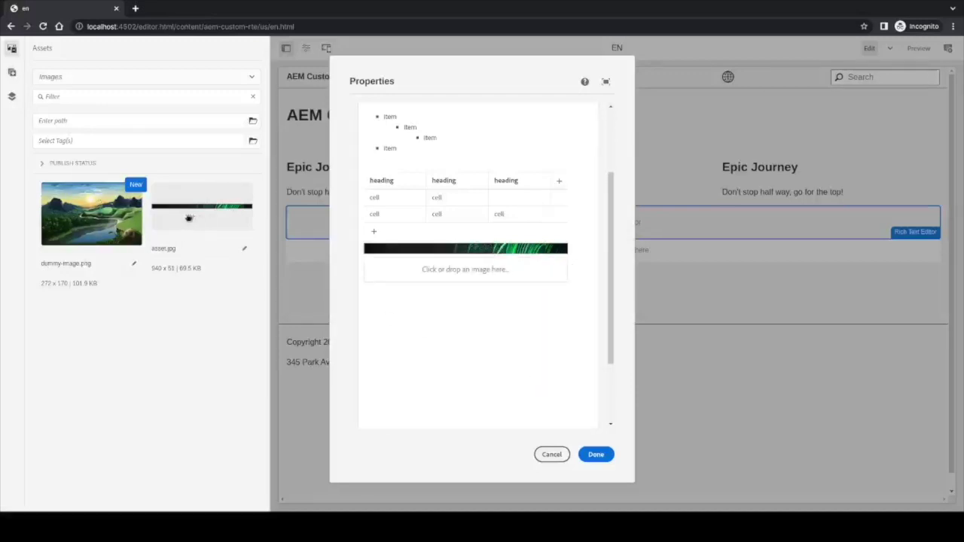
{"action": "left_click_drag", "start_coordinate": [89, 221], "coordinate": [482, 275]}
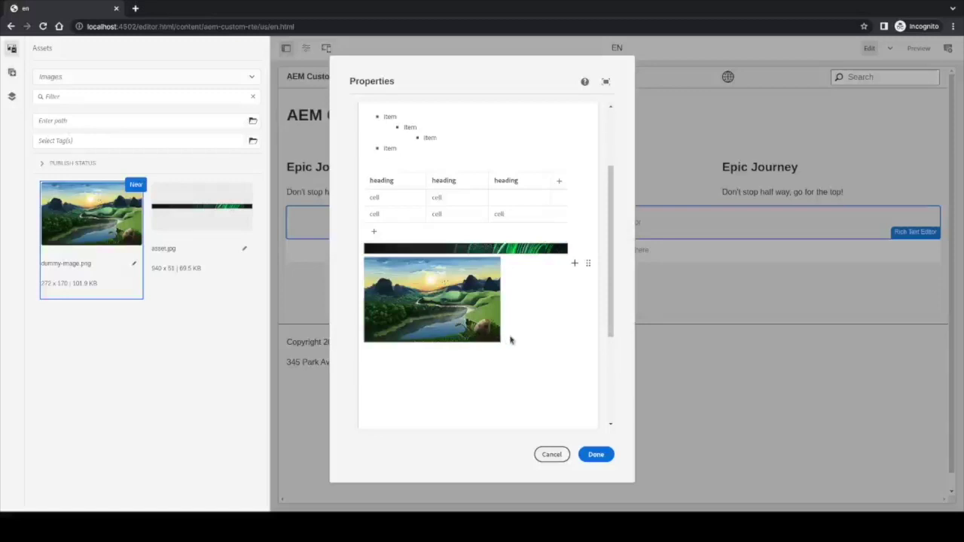
- Enter "Title" as the component's title
{"action": "scroll", "coordinate": [510, 340], "scroll_direction": "up", "scroll_amount": 3}
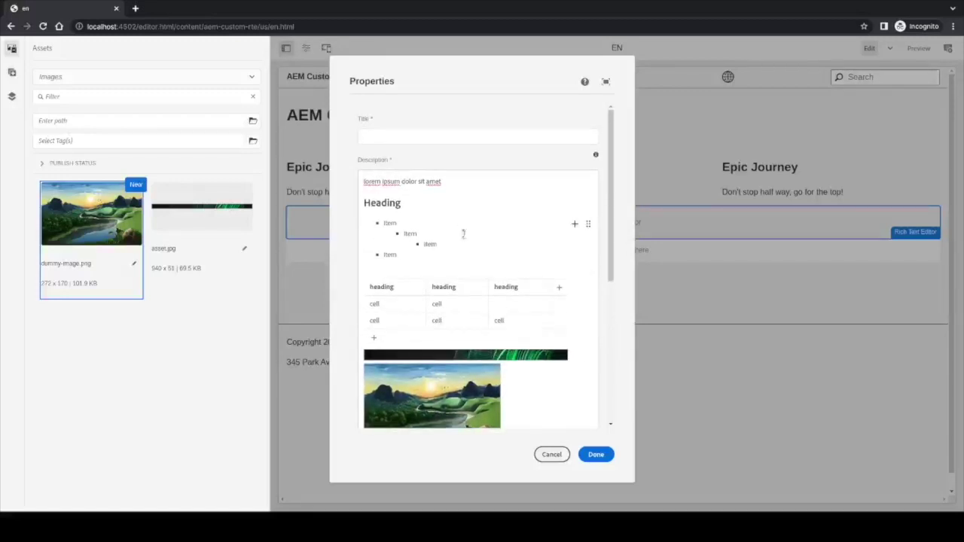
{"action": "left_click", "coordinate": [424, 138]}
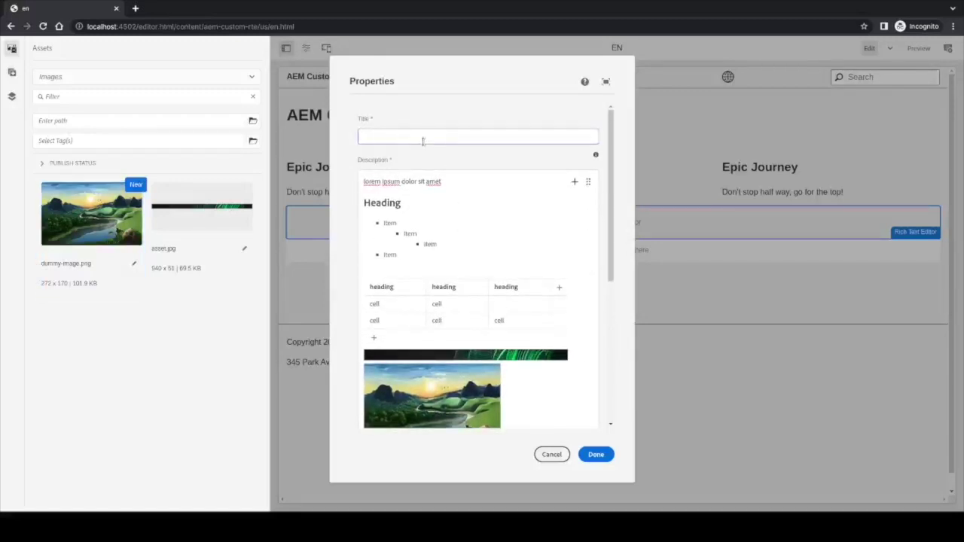
{"action": "type", "text": "Title"}
- Add a comment to the Comments section and enter the text "comment 1" in it
{"action": "scroll", "coordinate": [439, 289], "scroll_direction": "down", "scroll_amount": 5}
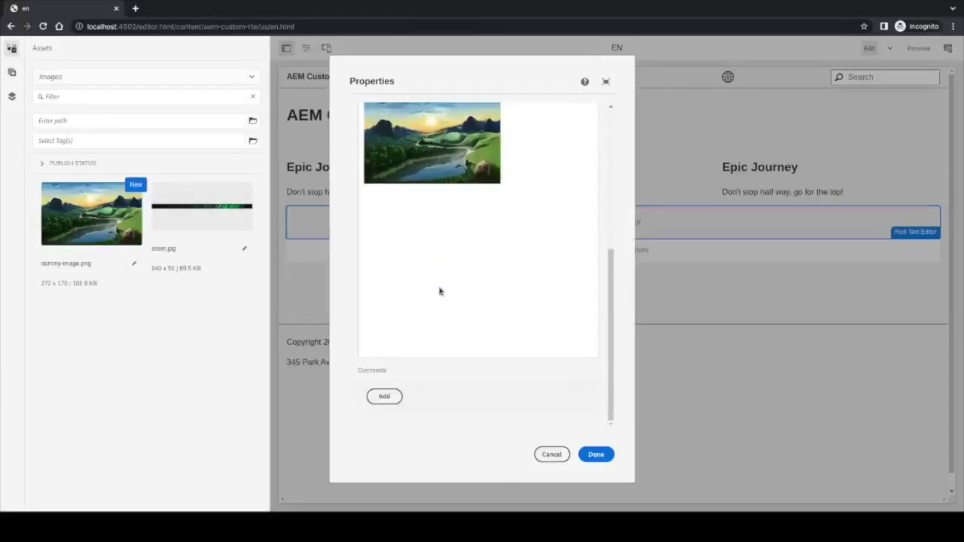
{"action": "left_click", "coordinate": [385, 397]}
{"action": "left_click", "coordinate": [437, 286]}
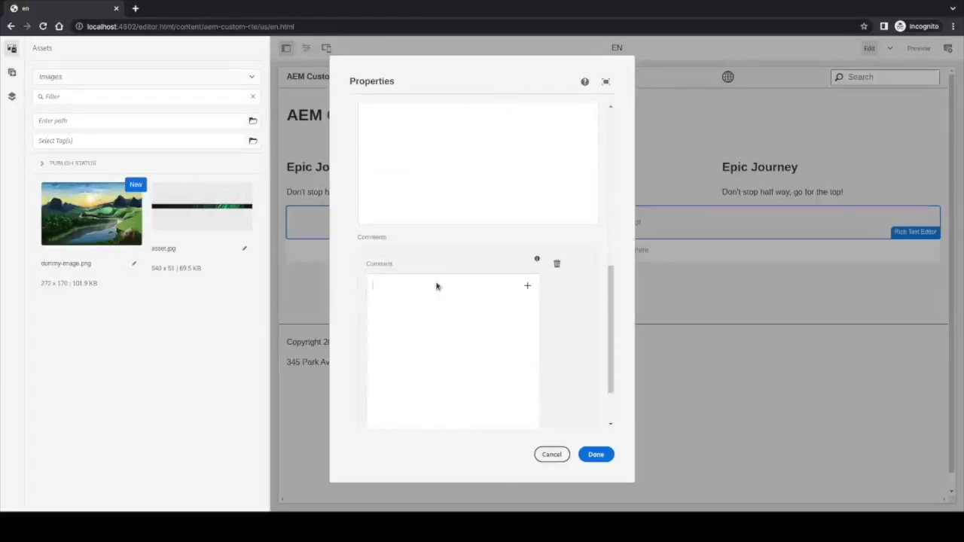
{"action": "type", "text": "commet t"}
{"action": "key", "text": "BackSpace"}
{"action": "key", "text": "BackSpace"}
{"action": "key", "text": "BackSpace"}
{"action": "key", "text": "BackSpace"}
{"action": "key", "text": "BackSpace"}
- Insert an image block below the first comment's text and fill it with asset.jpg from the page's image assets
{"action": "left_click", "coordinate": [516, 303]}
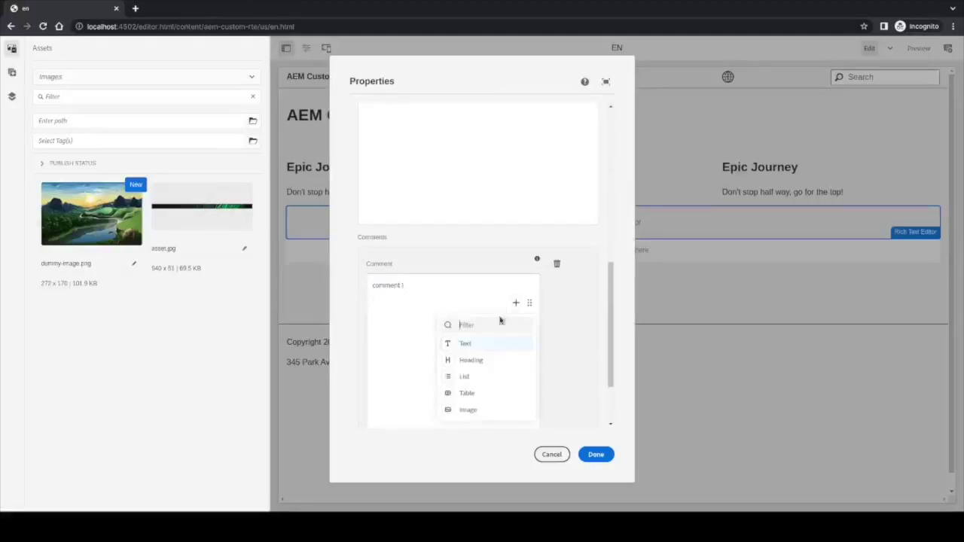
{"action": "left_click", "coordinate": [493, 410]}
{"action": "left_click_drag", "start_coordinate": [151, 220], "coordinate": [405, 310]}
- Add a second comment and enter the text "comment 2" in it
{"action": "scroll", "coordinate": [520, 373], "scroll_direction": "down", "scroll_amount": 2}
{"action": "left_click", "coordinate": [400, 391]}
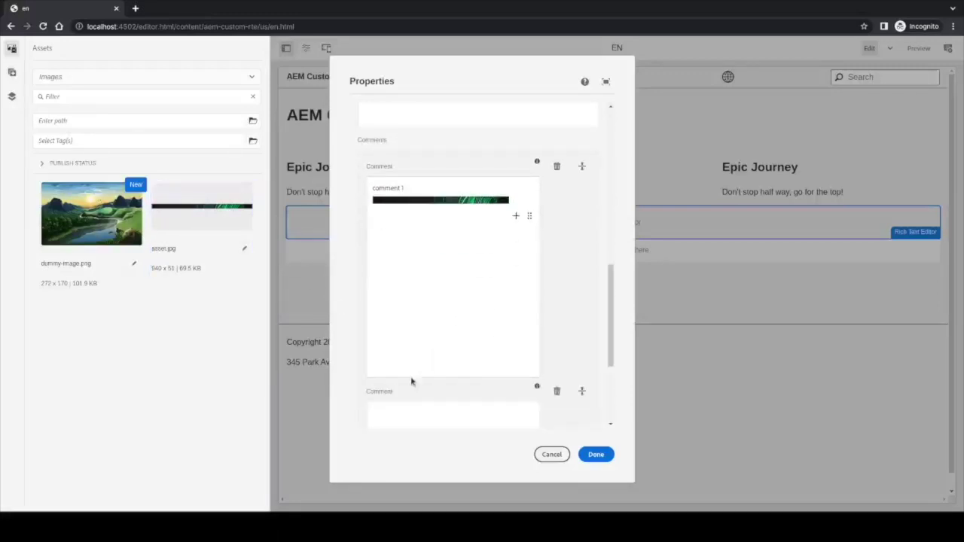
{"action": "scroll", "coordinate": [411, 382], "scroll_direction": "down", "scroll_amount": 2}
{"action": "left_click", "coordinate": [426, 299]}
{"action": "type", "text": "comment 2"}
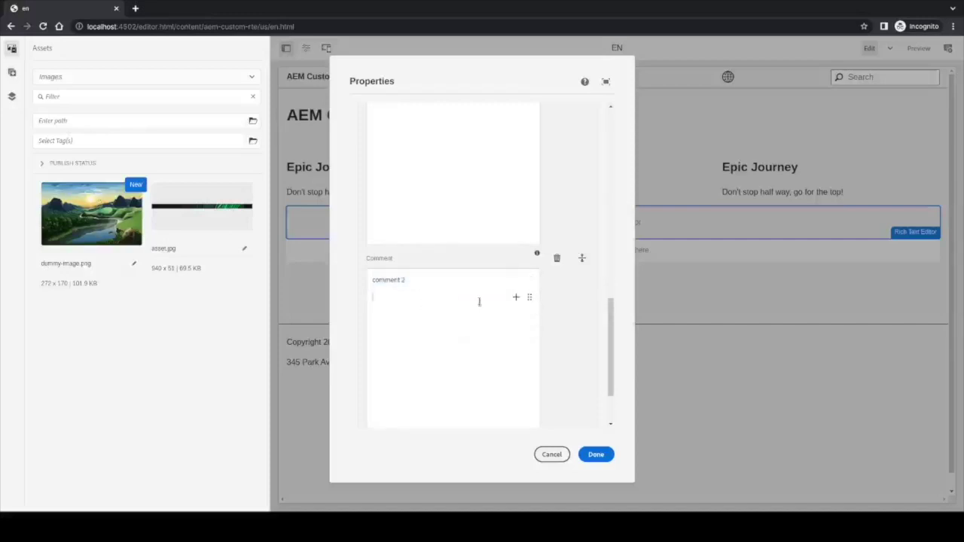
- Add a list with "item 1" and "item 2" below the second comment's text and save the component's properties
{"action": "left_click", "coordinate": [516, 299]}
{"action": "left_click", "coordinate": [488, 369]}
{"action": "type", "text": "Item 1 I"}
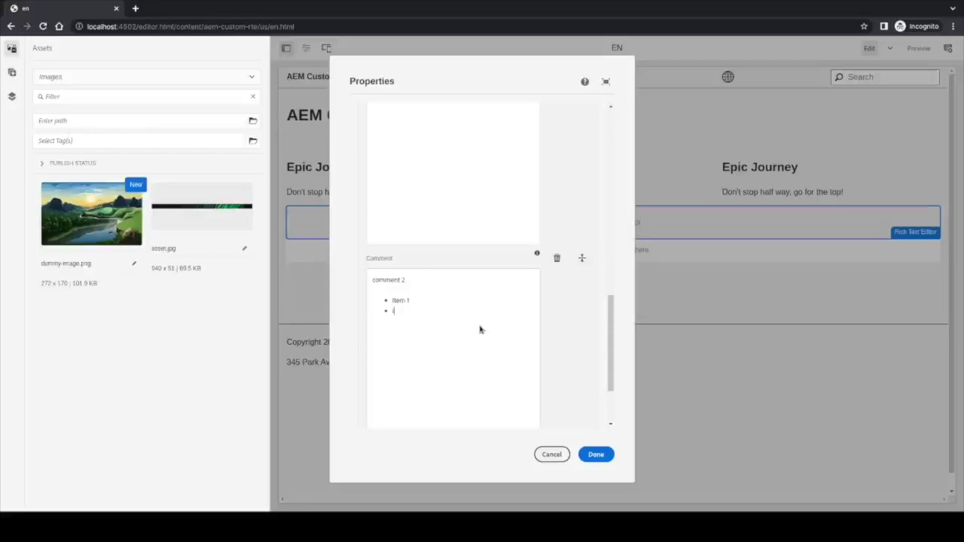
{"action": "type", "text": "tem 2"}
{"action": "left_click", "coordinate": [596, 455]}
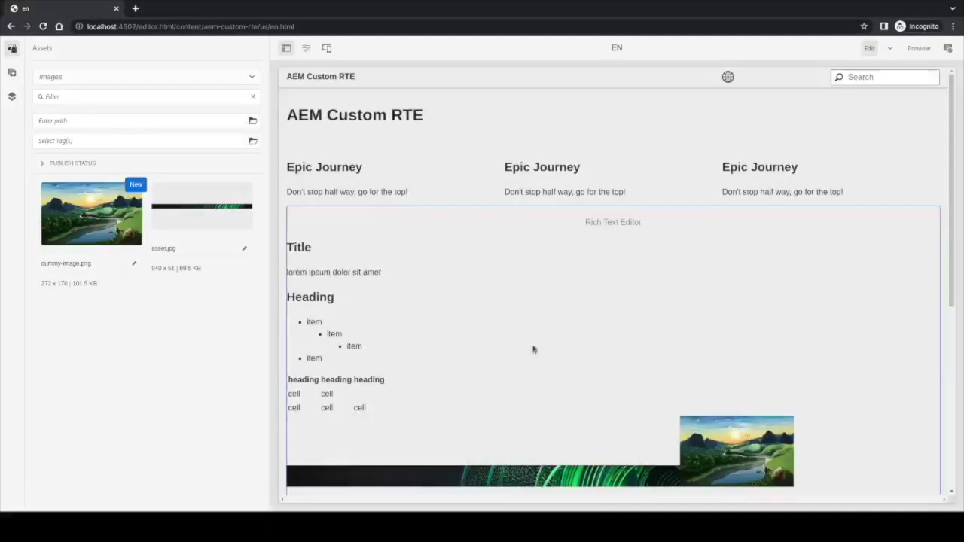
- Review how the title, description blocks, images and comment section of the Rich Text Editor component render on the page
{"action": "scroll", "coordinate": [535, 343], "scroll_direction": "down", "scroll_amount": 1}
{"action": "scroll", "coordinate": [535, 338], "scroll_direction": "down", "scroll_amount": 1}
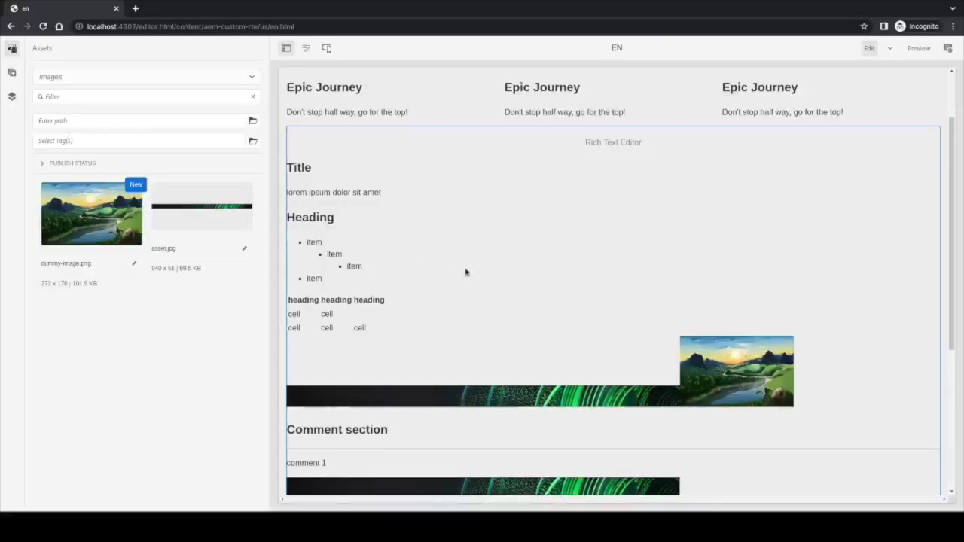
{"action": "scroll", "coordinate": [482, 275], "scroll_direction": "down", "scroll_amount": 4}
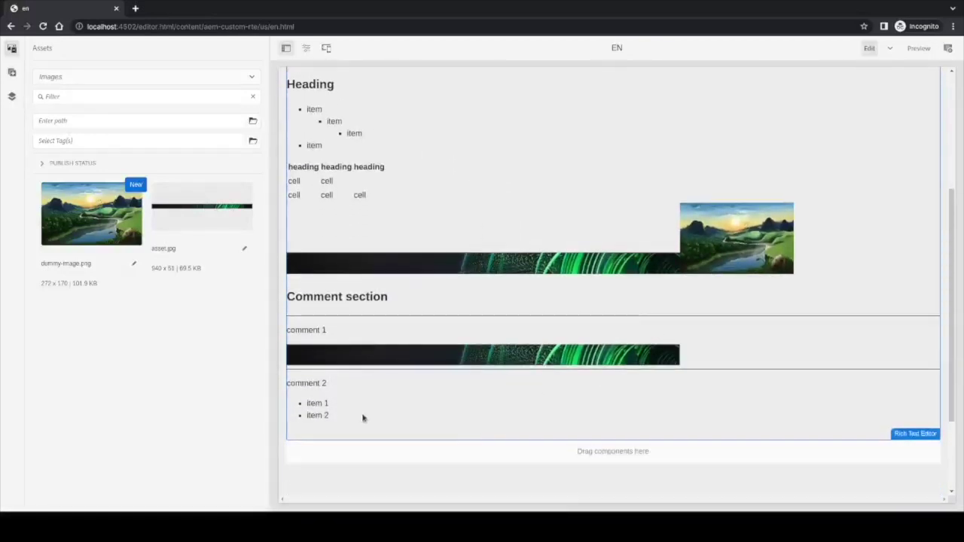
{"action": "scroll", "coordinate": [362, 414], "scroll_direction": "up", "scroll_amount": 1}
{"action": "scroll", "coordinate": [496, 193], "scroll_direction": "up", "scroll_amount": 2}
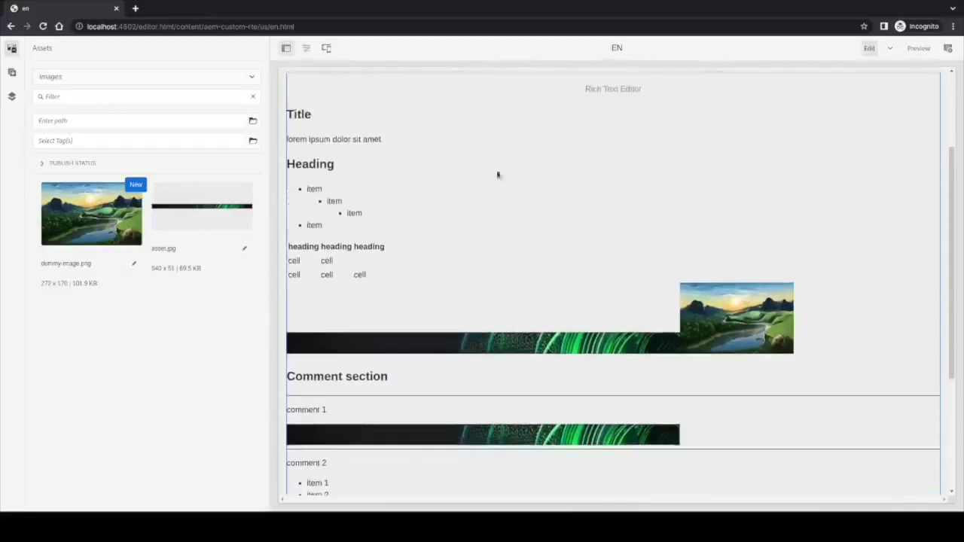
{"action": "left_click", "coordinate": [308, 124]}
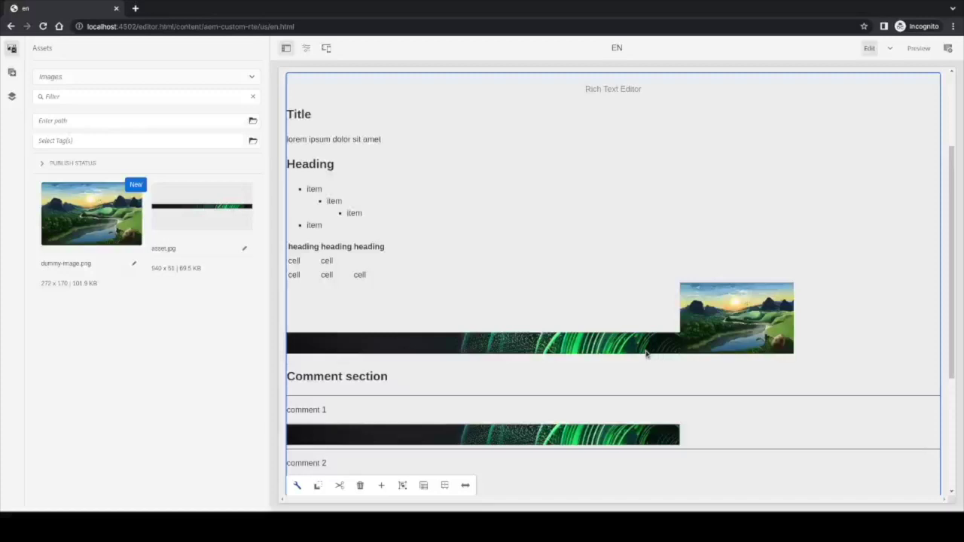
{"action": "scroll", "coordinate": [682, 317], "scroll_direction": "down", "scroll_amount": 1}
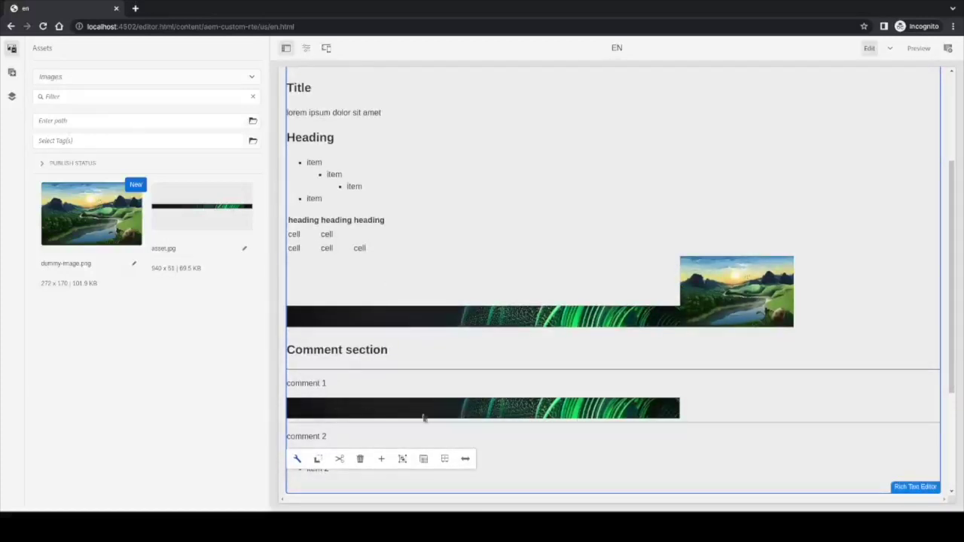
{"action": "scroll", "coordinate": [452, 419], "scroll_direction": "down", "scroll_amount": 3}
{"action": "left_click", "coordinate": [547, 441]}
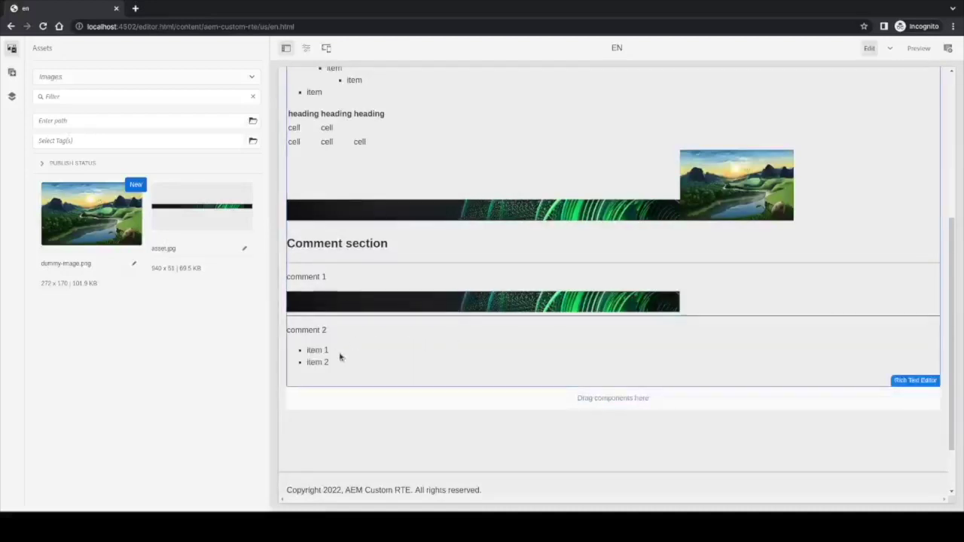
- View the page as published
{"action": "left_click", "coordinate": [306, 48]}
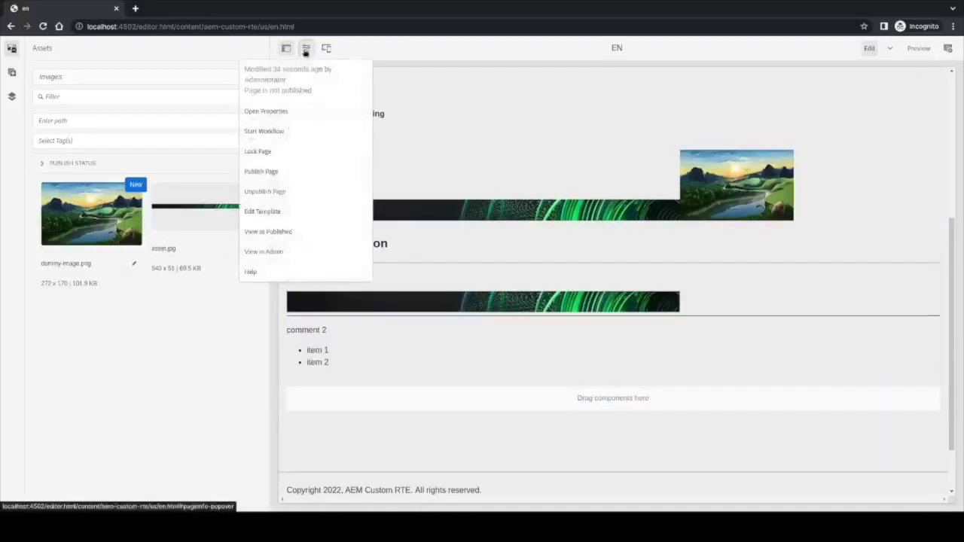
{"action": "left_click", "coordinate": [293, 238]}
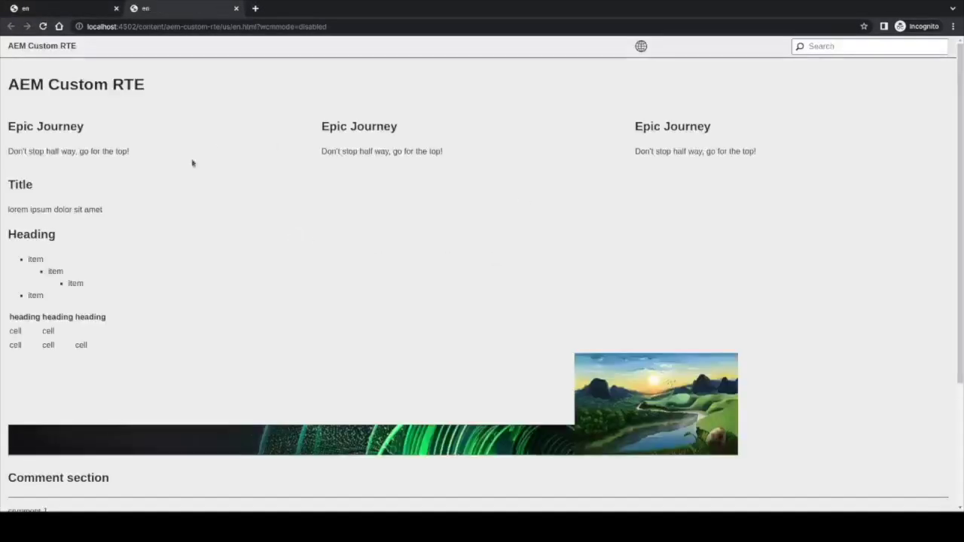
- Inspect the markup of the landscape image on the published page, including its responsive image sources
{"action": "scroll", "coordinate": [247, 279], "scroll_direction": "down", "scroll_amount": 1}
{"action": "scroll", "coordinate": [247, 278], "scroll_direction": "down", "scroll_amount": 1}
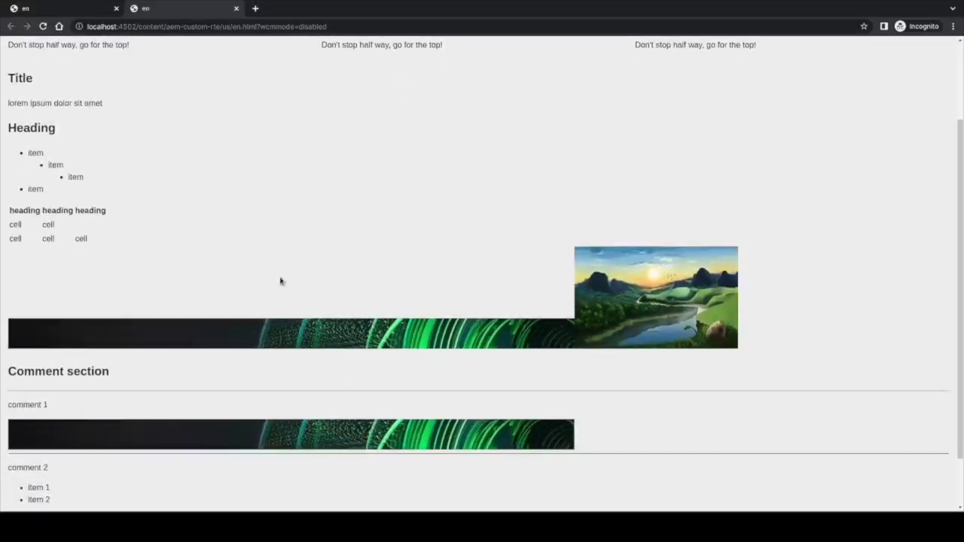
{"action": "scroll", "coordinate": [280, 281], "scroll_direction": "up", "scroll_amount": 1}
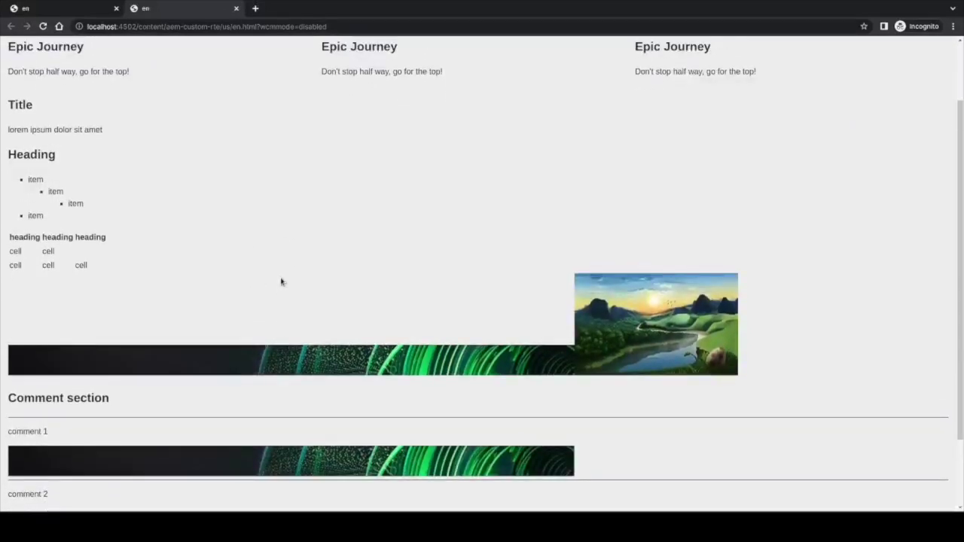
{"action": "key", "text": "ctrl+shift+c"}
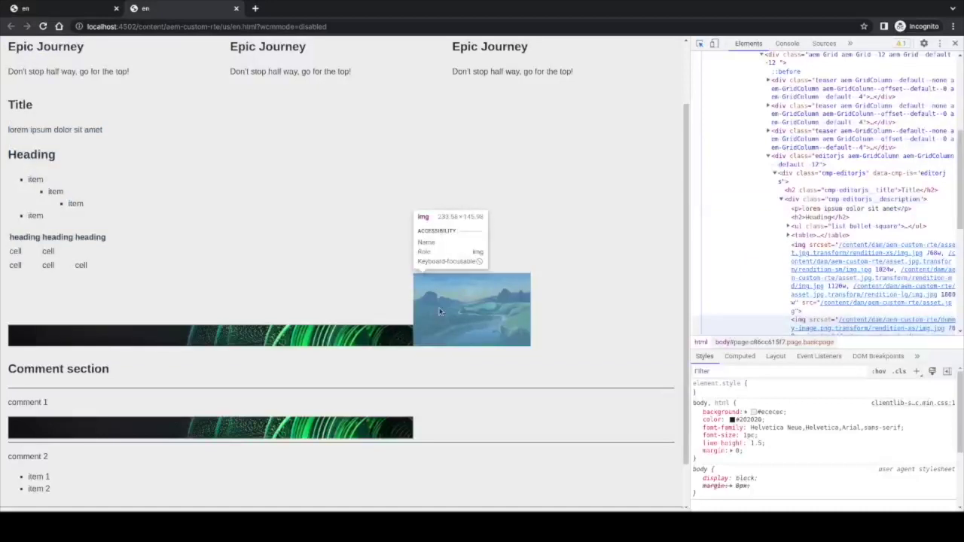
{"action": "left_click", "coordinate": [441, 311]}
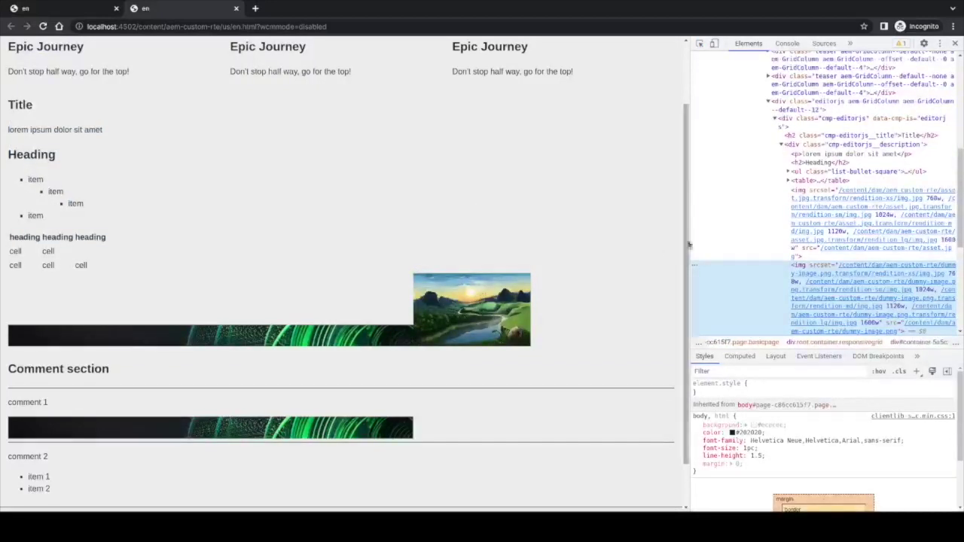
{"action": "mouse_move", "coordinate": [917, 208]}
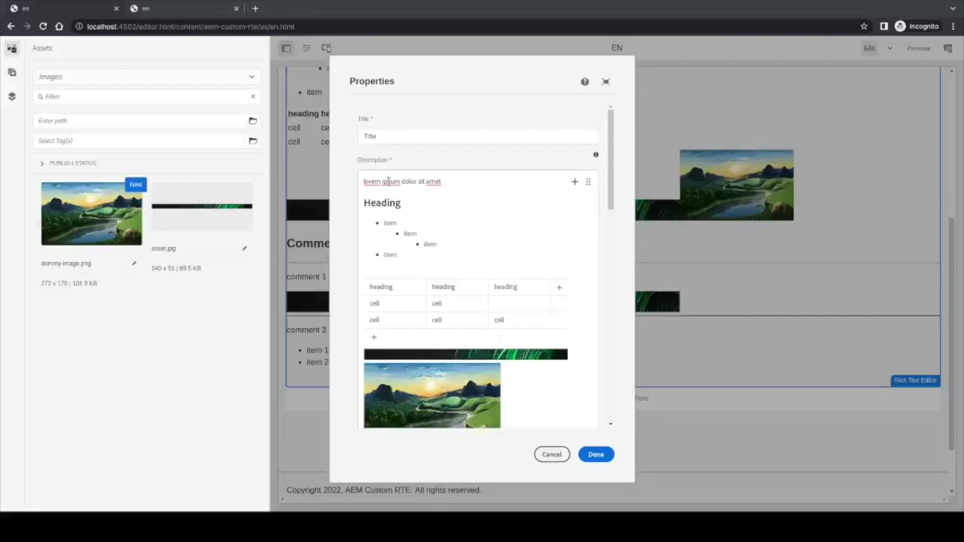
- Make "ipsum" bold and "dolor" italic in the first paragraph of the Rich Text Editor component's description
{"action": "double_click", "coordinate": [388, 181]}
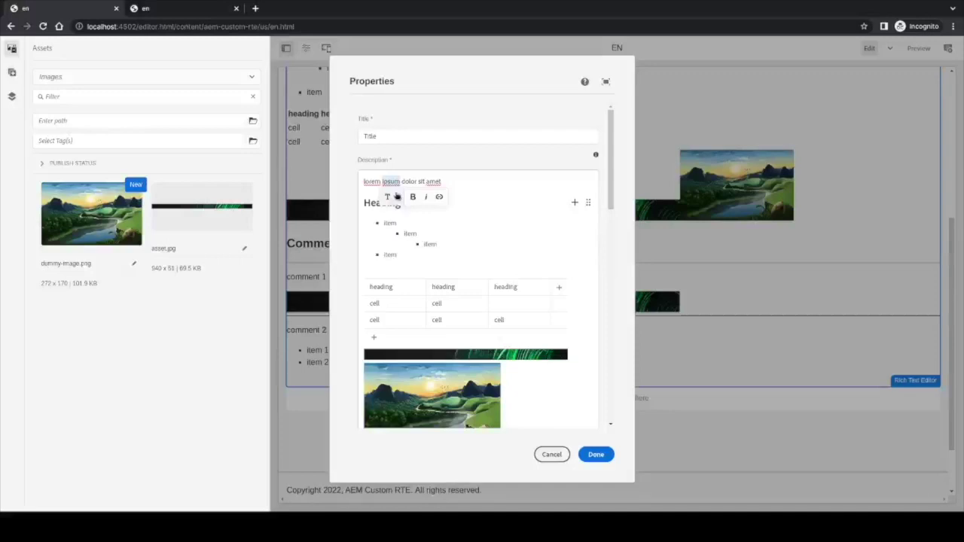
{"action": "left_click", "coordinate": [397, 196]}
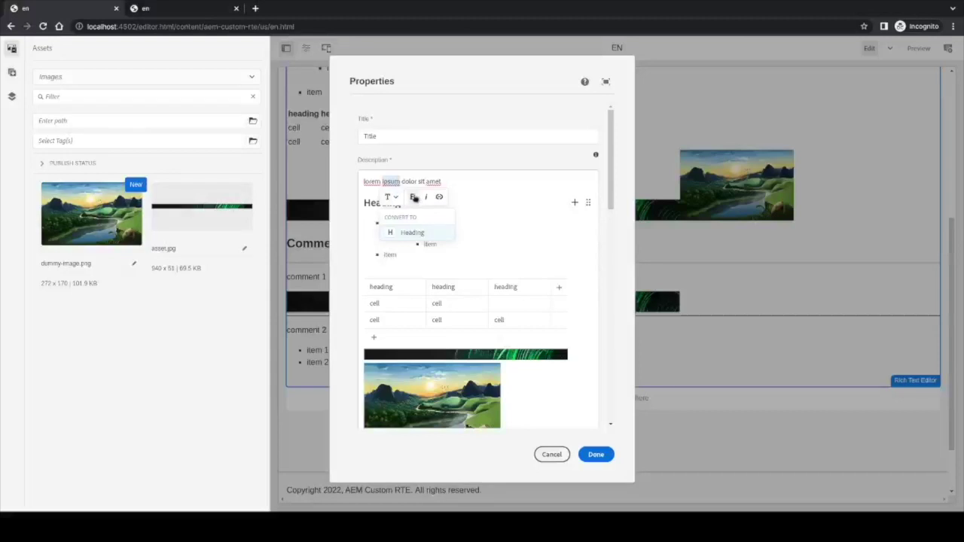
{"action": "double_click", "coordinate": [411, 181]}
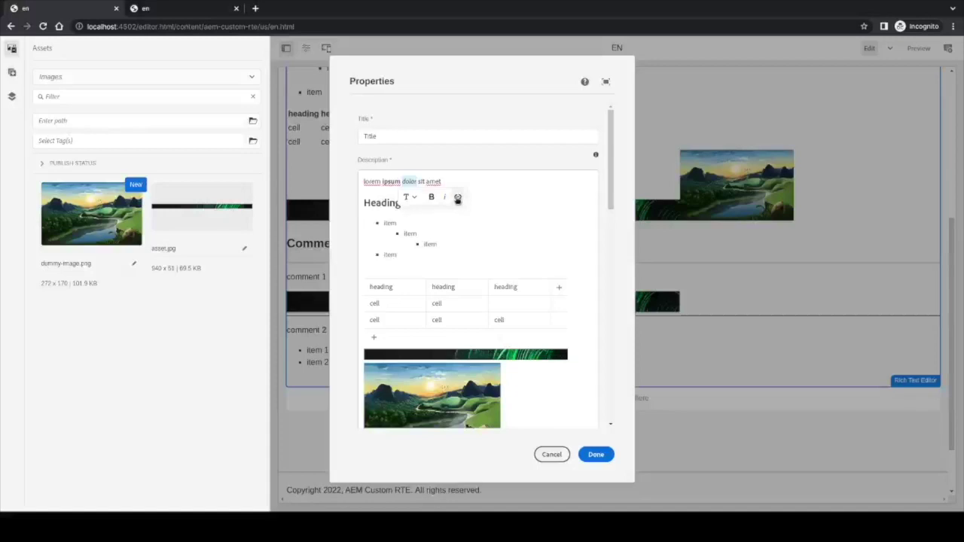
- Link "dolor" to the en page under us, set it to open in a new tab, and save the component's properties
{"action": "left_click", "coordinate": [458, 198]}
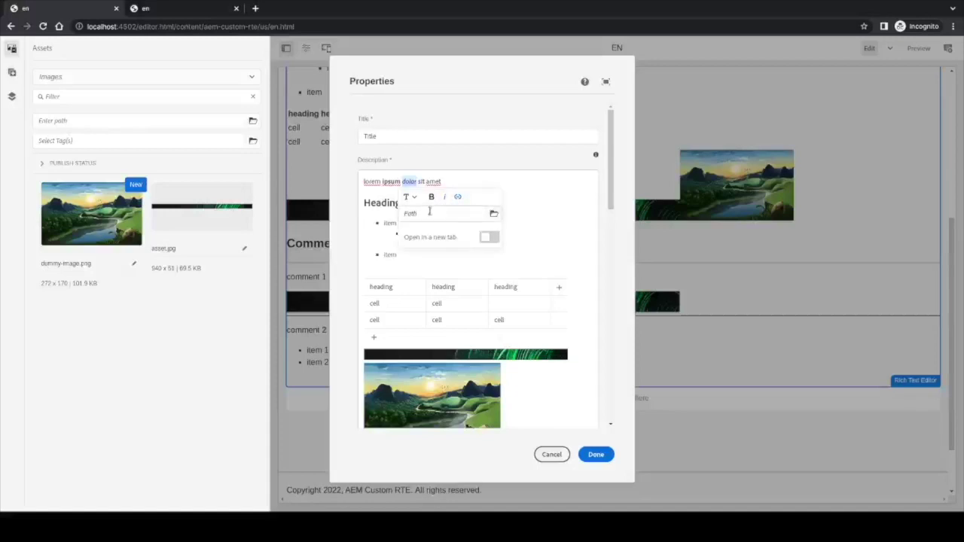
{"action": "left_click", "coordinate": [429, 212]}
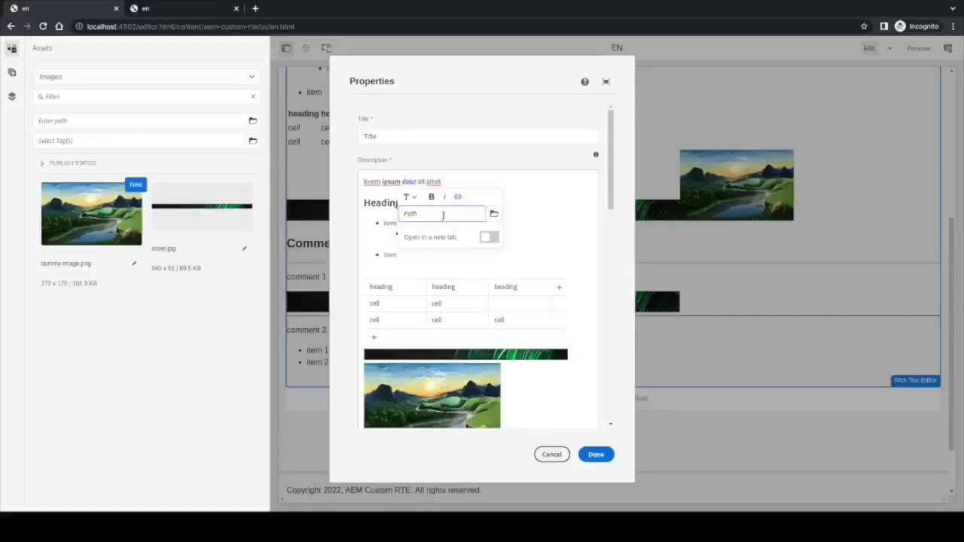
{"action": "left_click", "coordinate": [494, 215]}
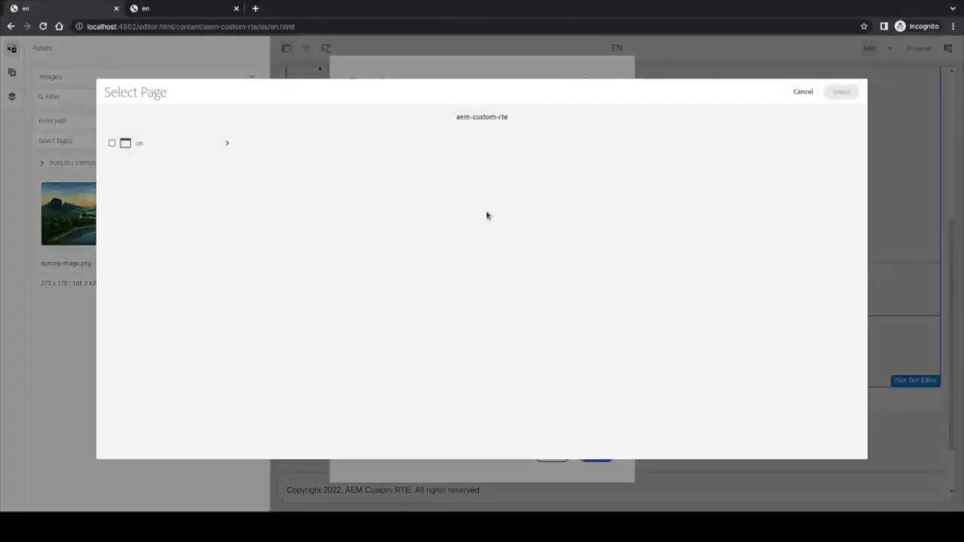
{"action": "left_click", "coordinate": [196, 146]}
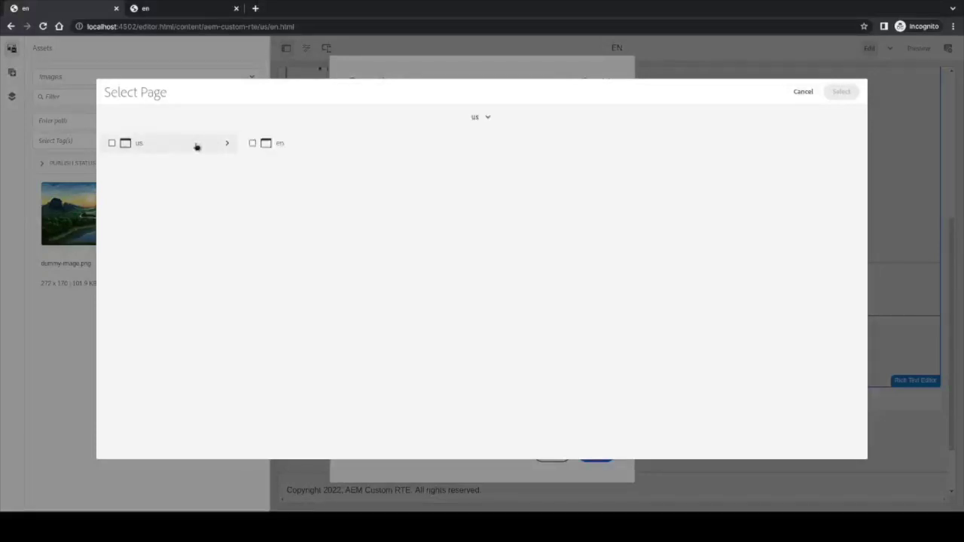
{"action": "left_click", "coordinate": [253, 144]}
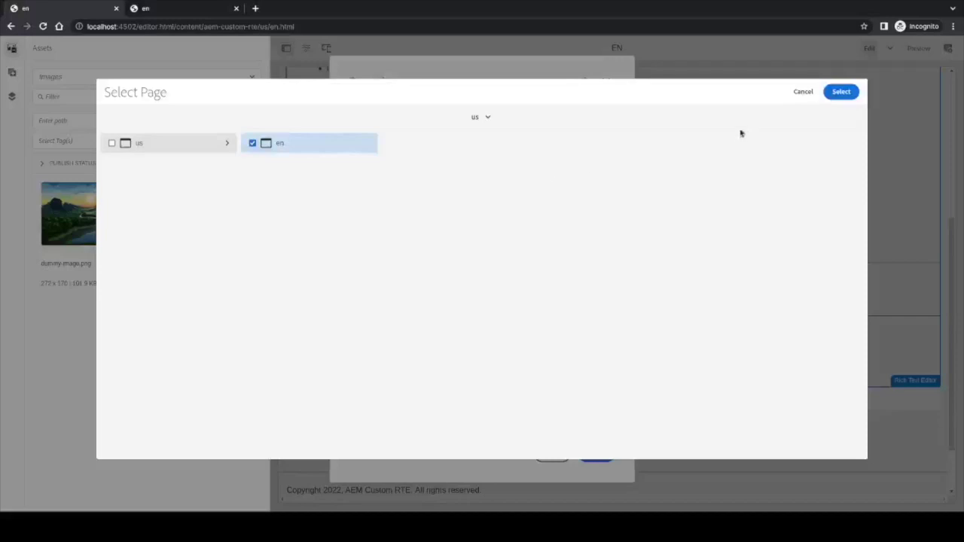
{"action": "left_click", "coordinate": [842, 92]}
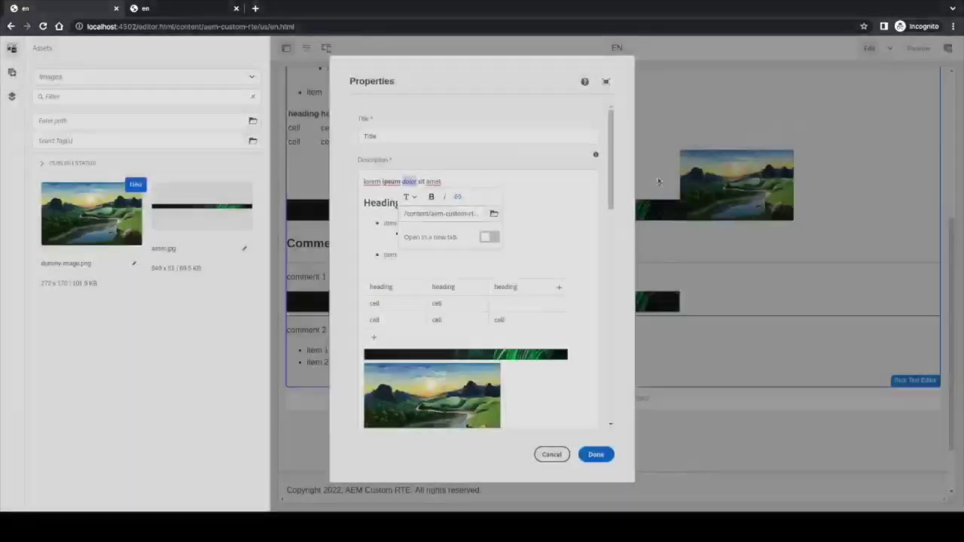
{"action": "left_click", "coordinate": [489, 237]}
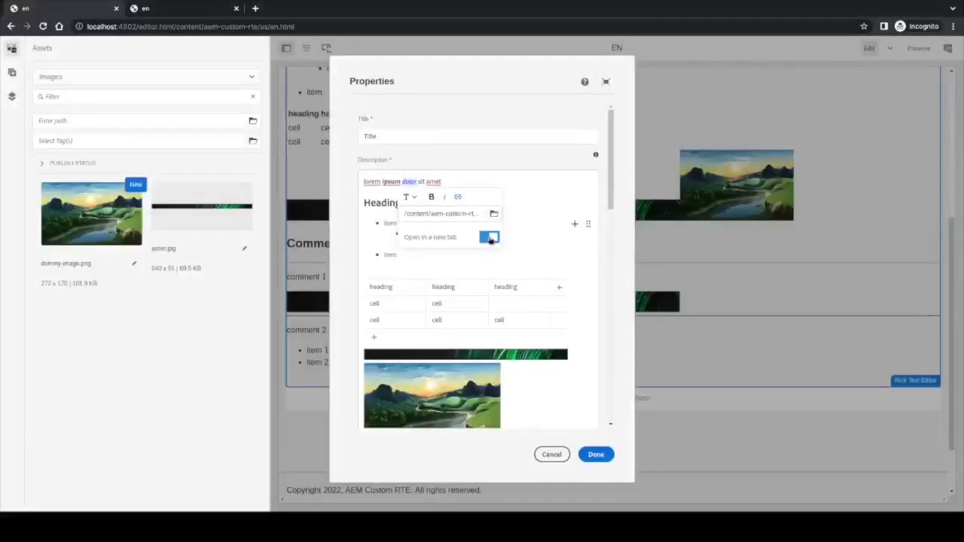
{"action": "left_click", "coordinate": [599, 456]}
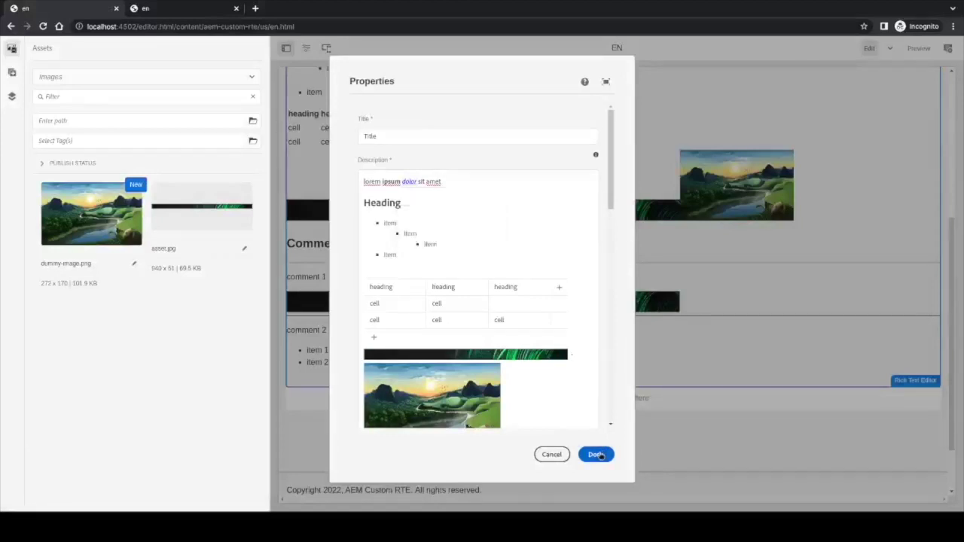
- Check the formatted words in the first paragraph of the published page and follow the "dolor" link
{"action": "left_click", "coordinate": [340, 55]}
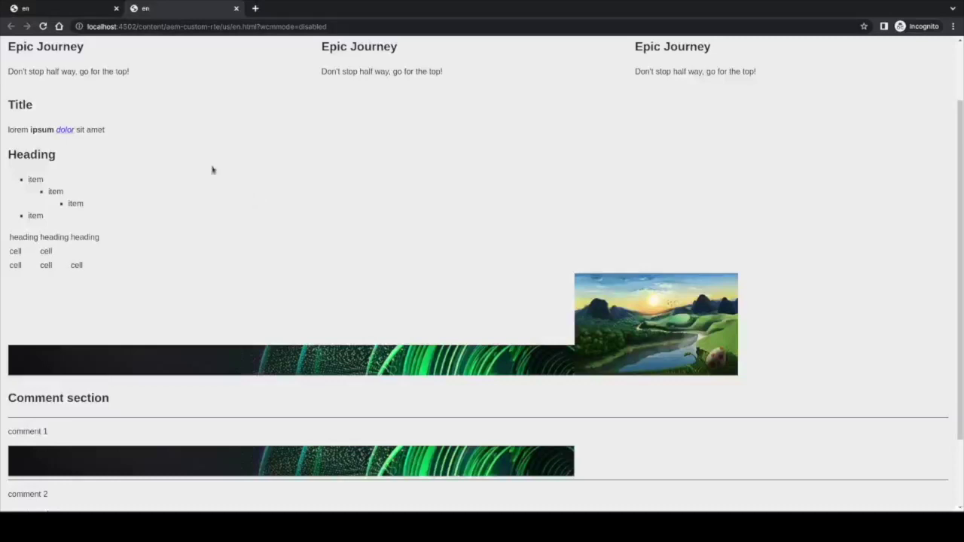
{"action": "double_click", "coordinate": [33, 129]}
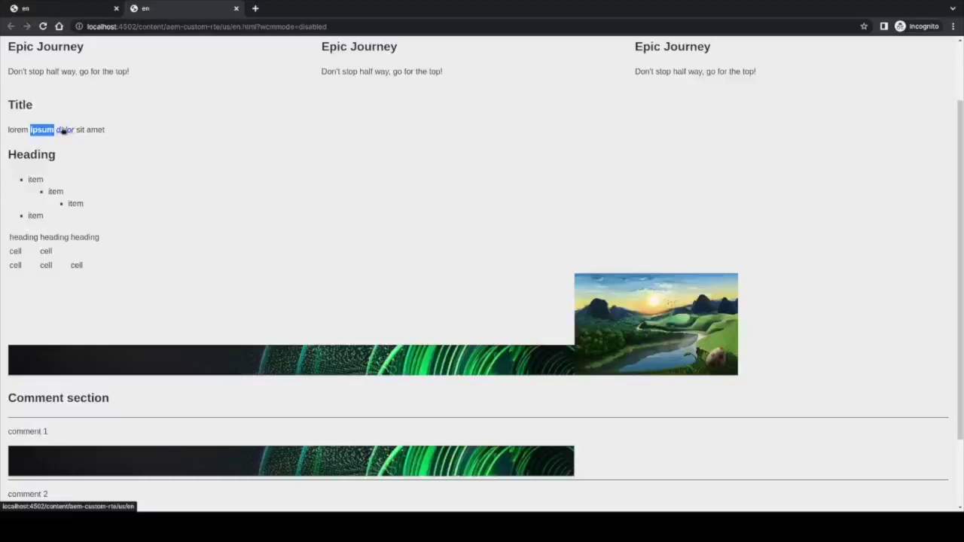
{"action": "left_click", "coordinate": [64, 131]}
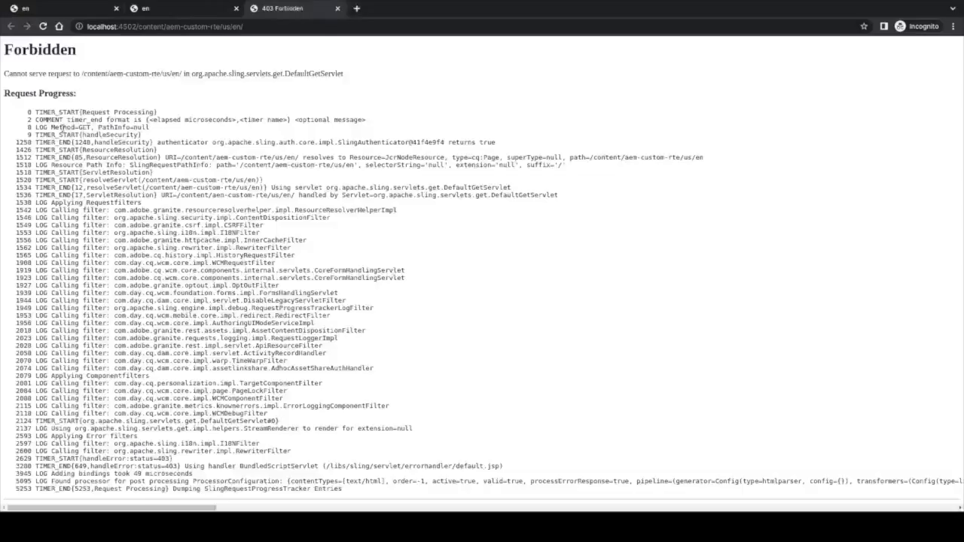